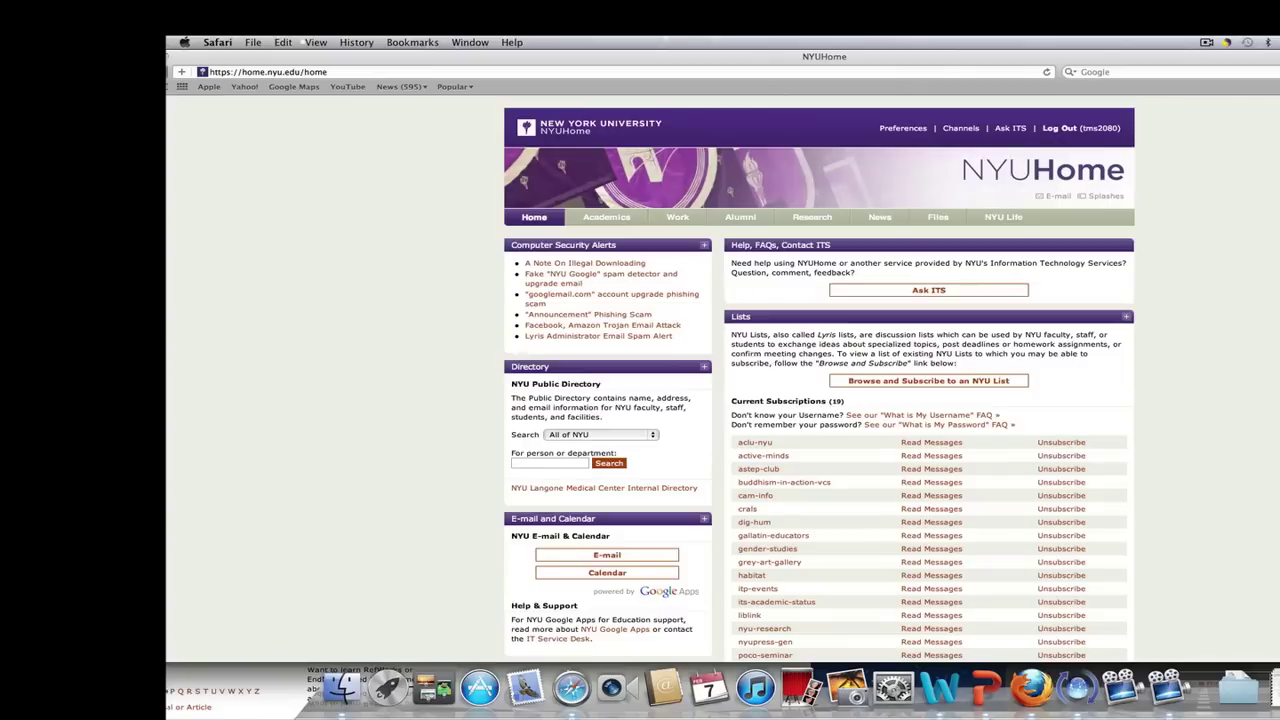
- Open the Research section of NYUHome and go to the library's Databases A-Z list
key("F2")
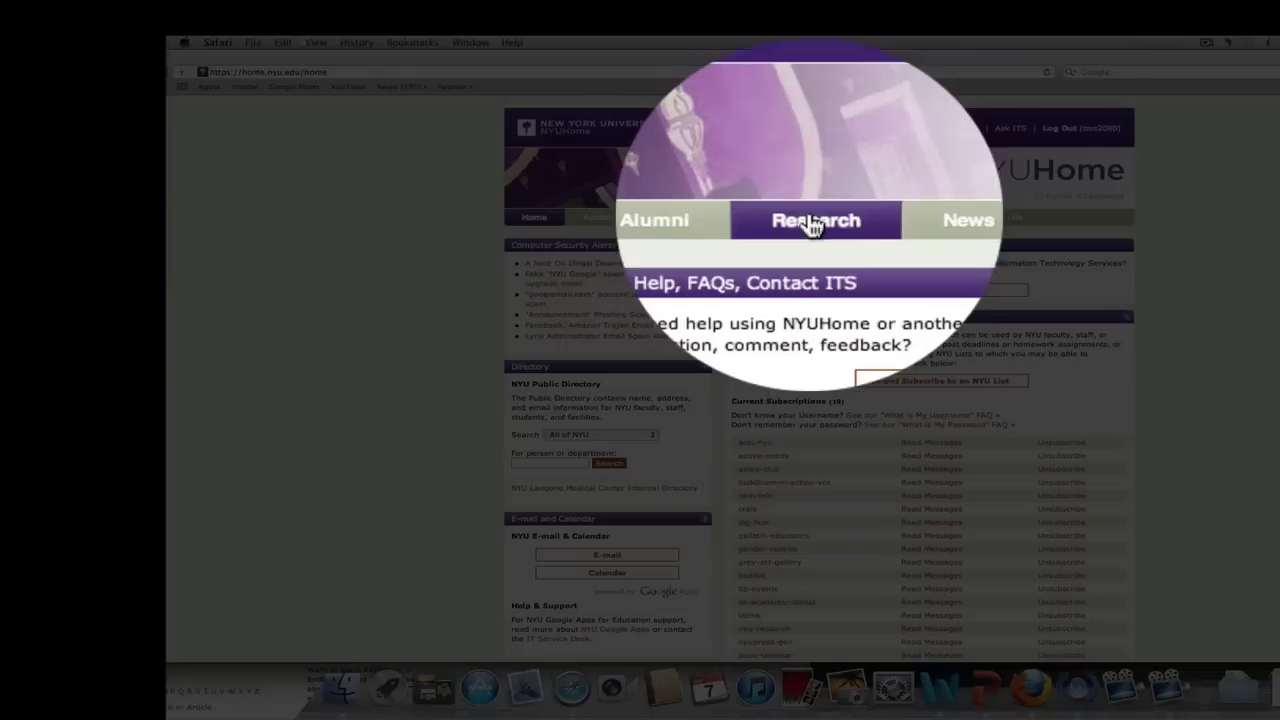
left_click(808, 226)
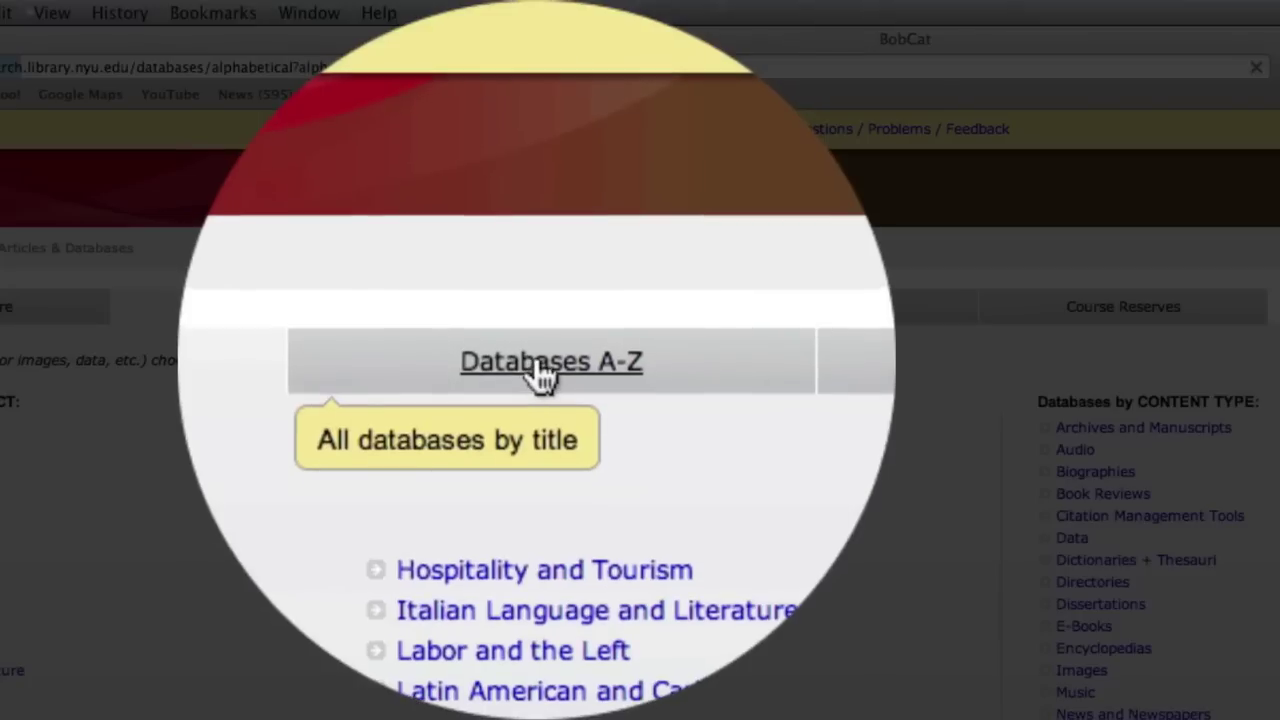
left_click(538, 314)
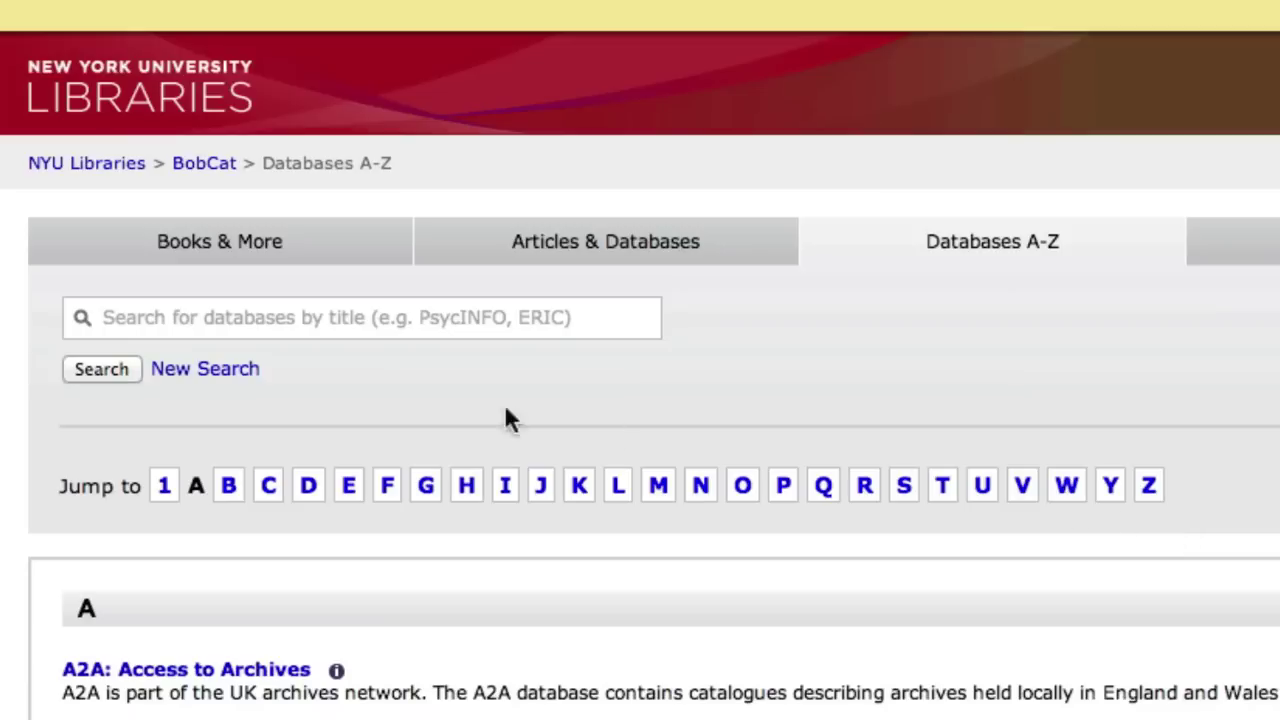
- Search the database titles for "Project Muse"
left_click(285, 317)
type("P")
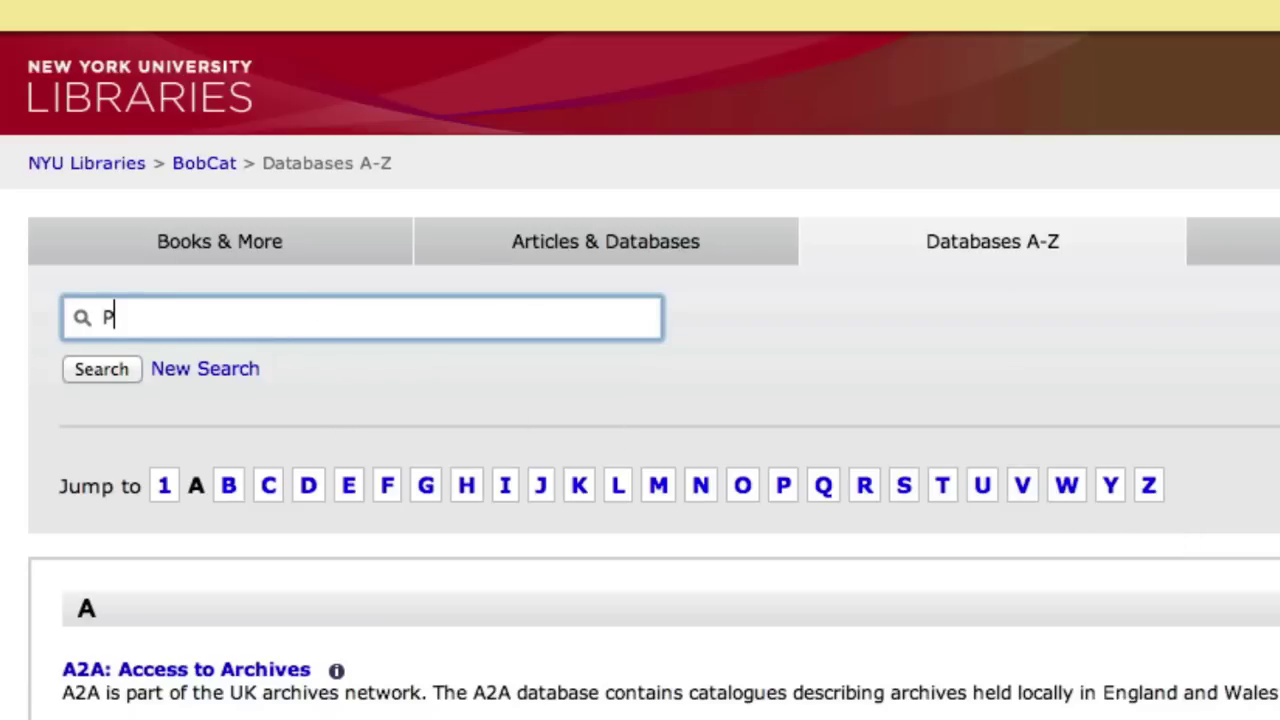
type("roject M")
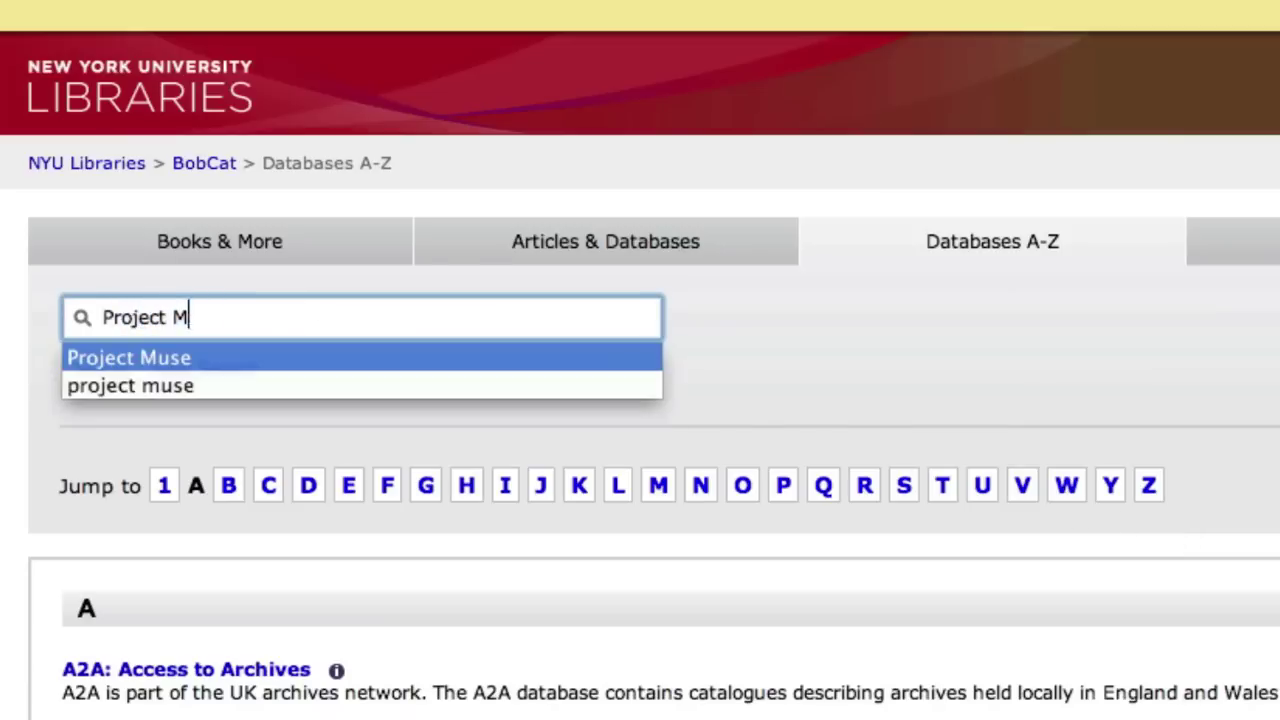
type("ue")
key("BackSpace")
type("s")
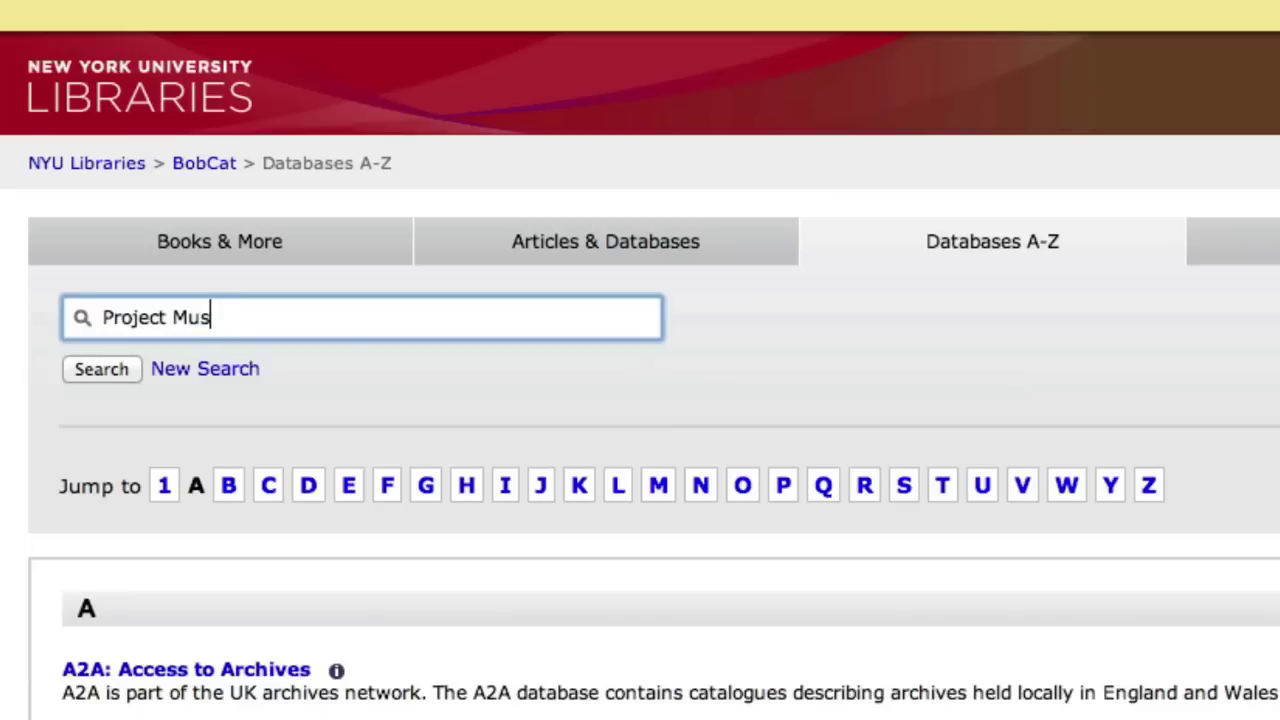
type("e")
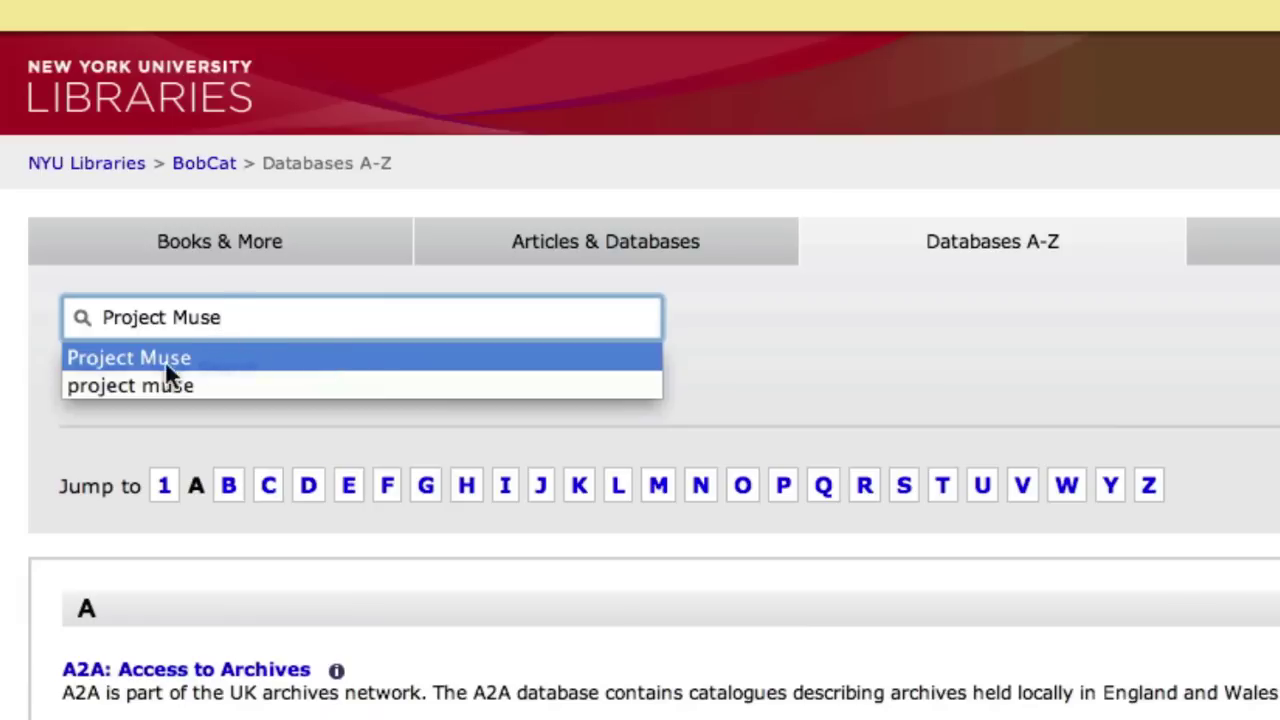
left_click(231, 413)
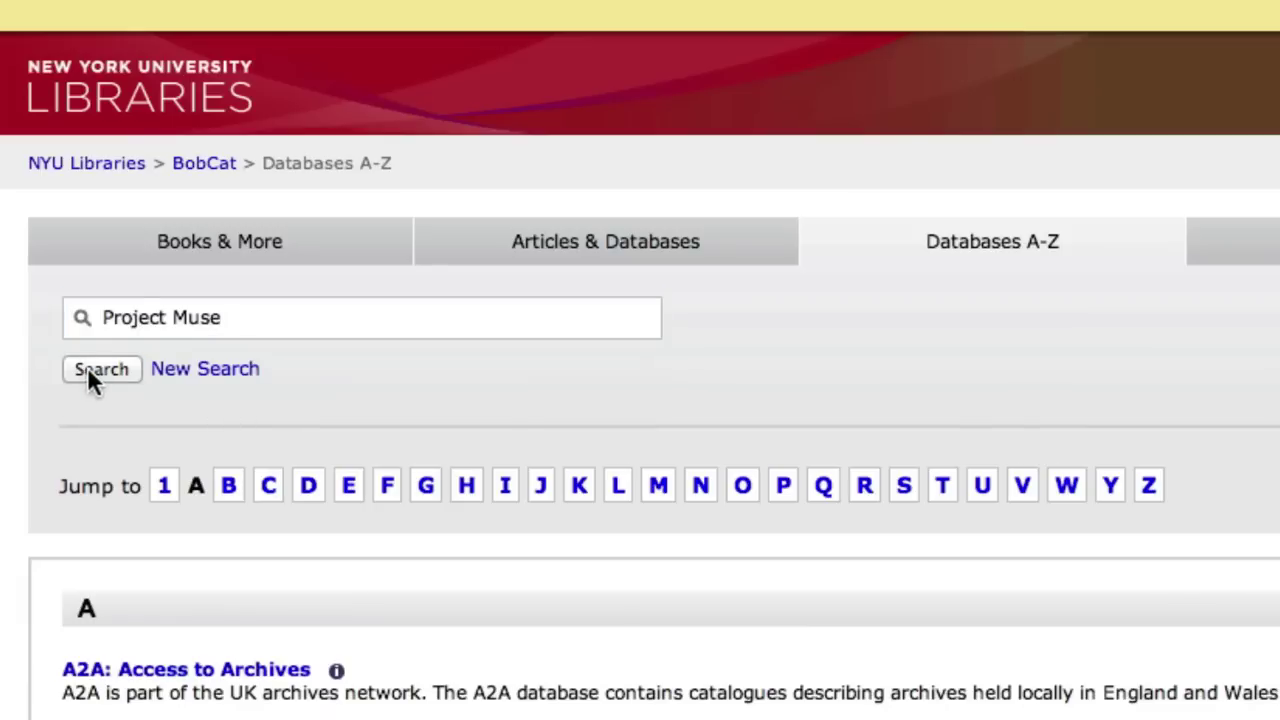
left_click(88, 369)
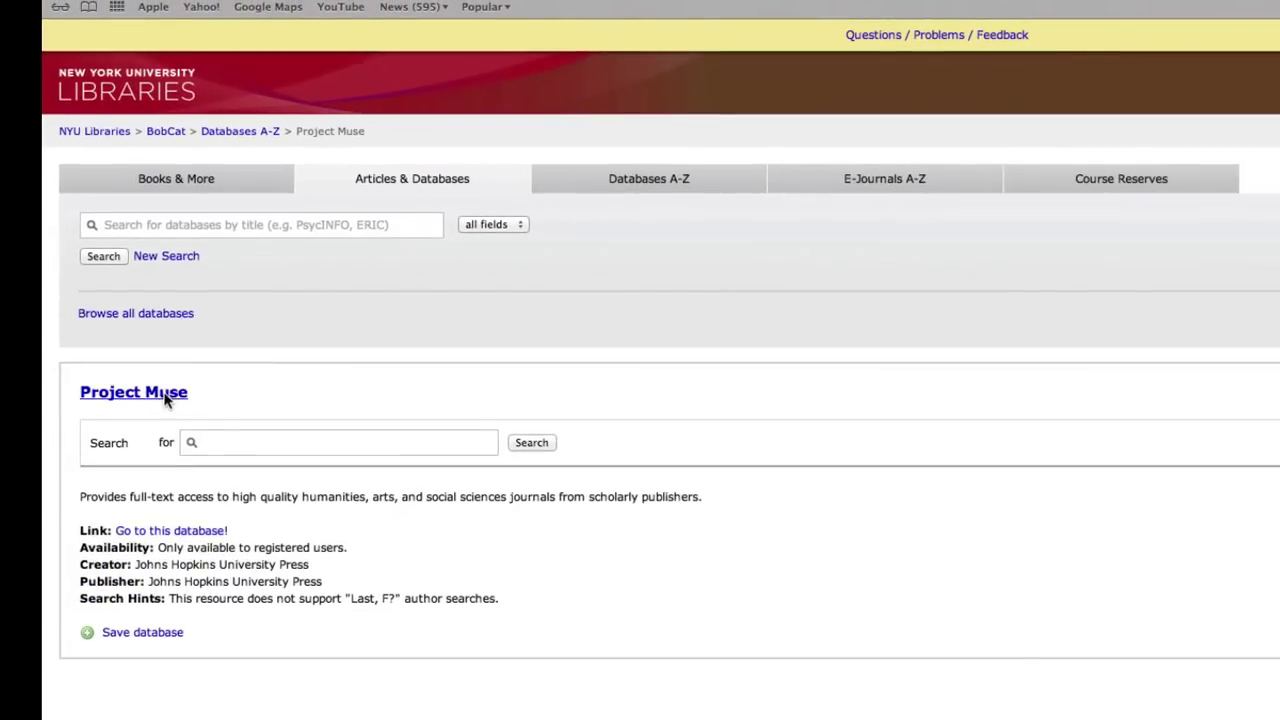
- Try to save the Project Muse database to the personal collection, and return to its database page
left_click(198, 535)
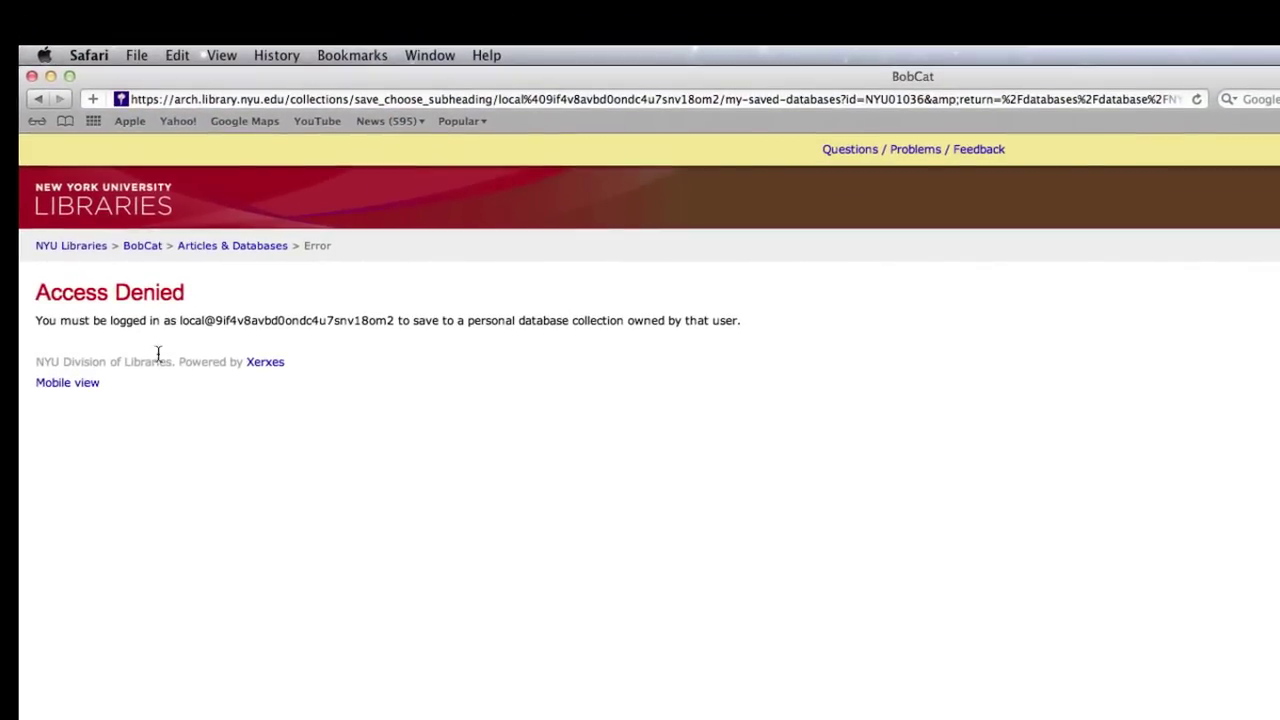
left_click(37, 98)
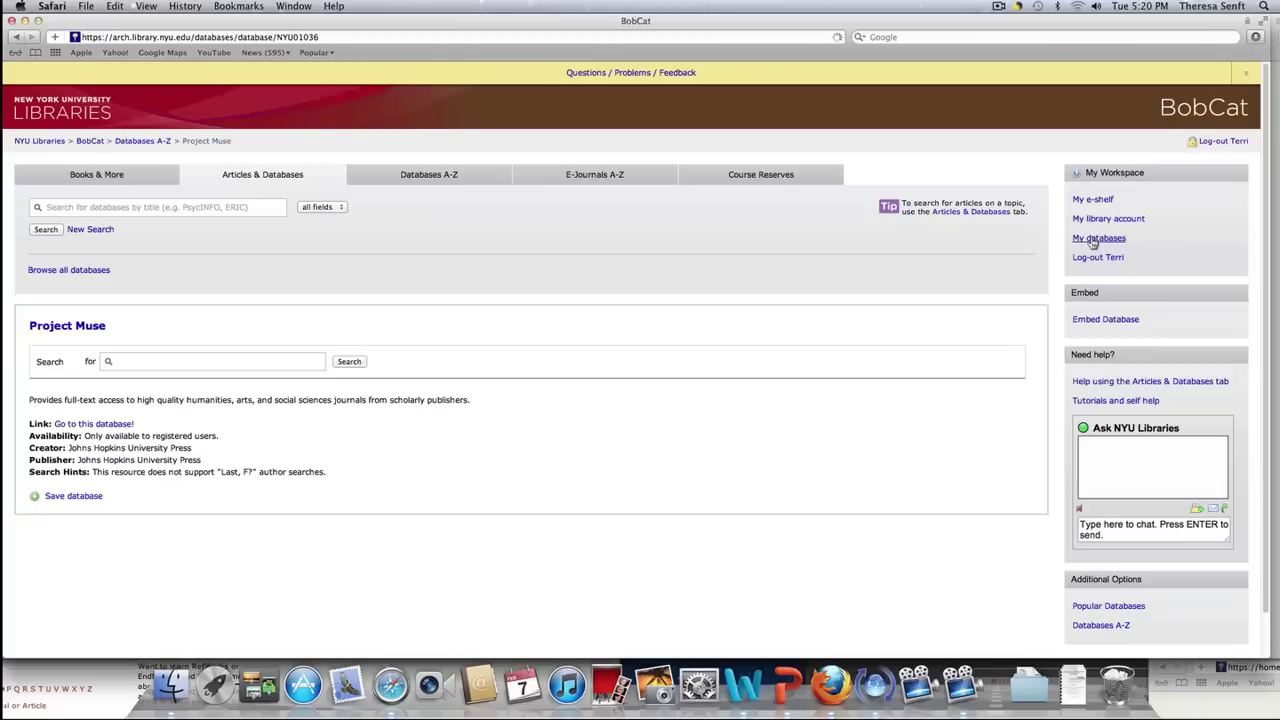
- Open the personal saved databases collection for editing and start adding databases
left_click(1096, 238)
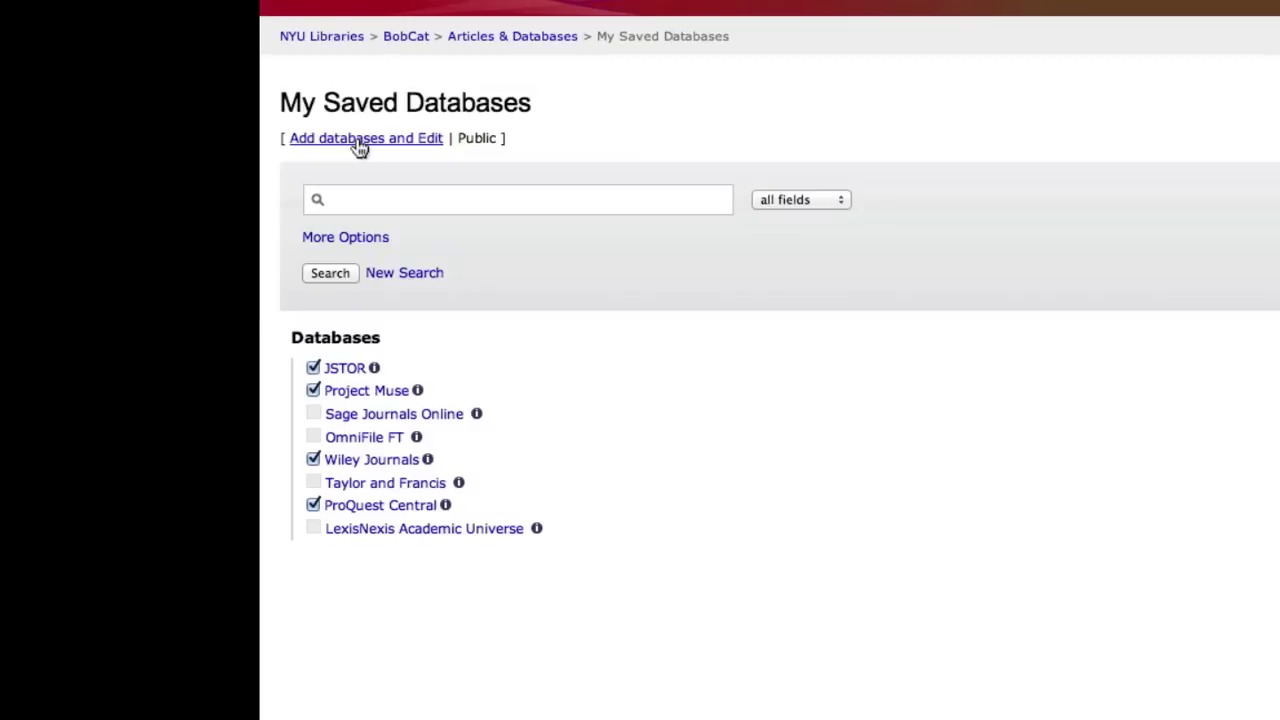
left_click(360, 146)
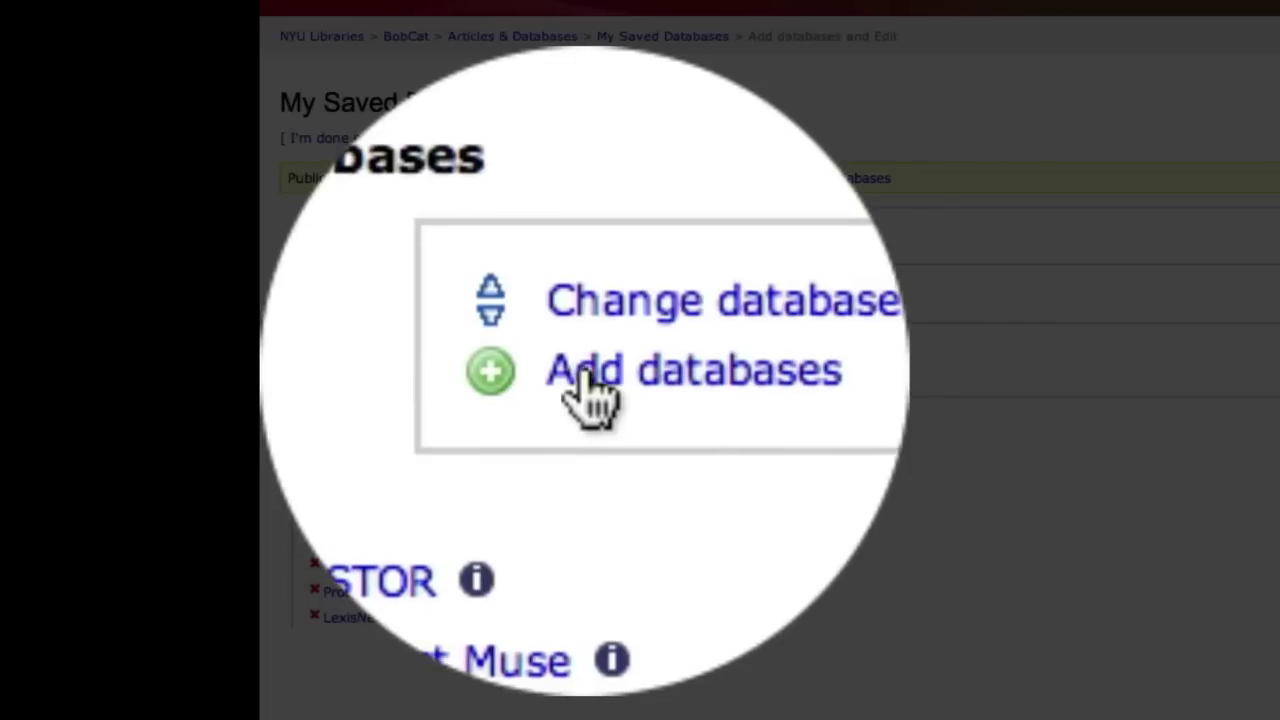
left_click(590, 385)
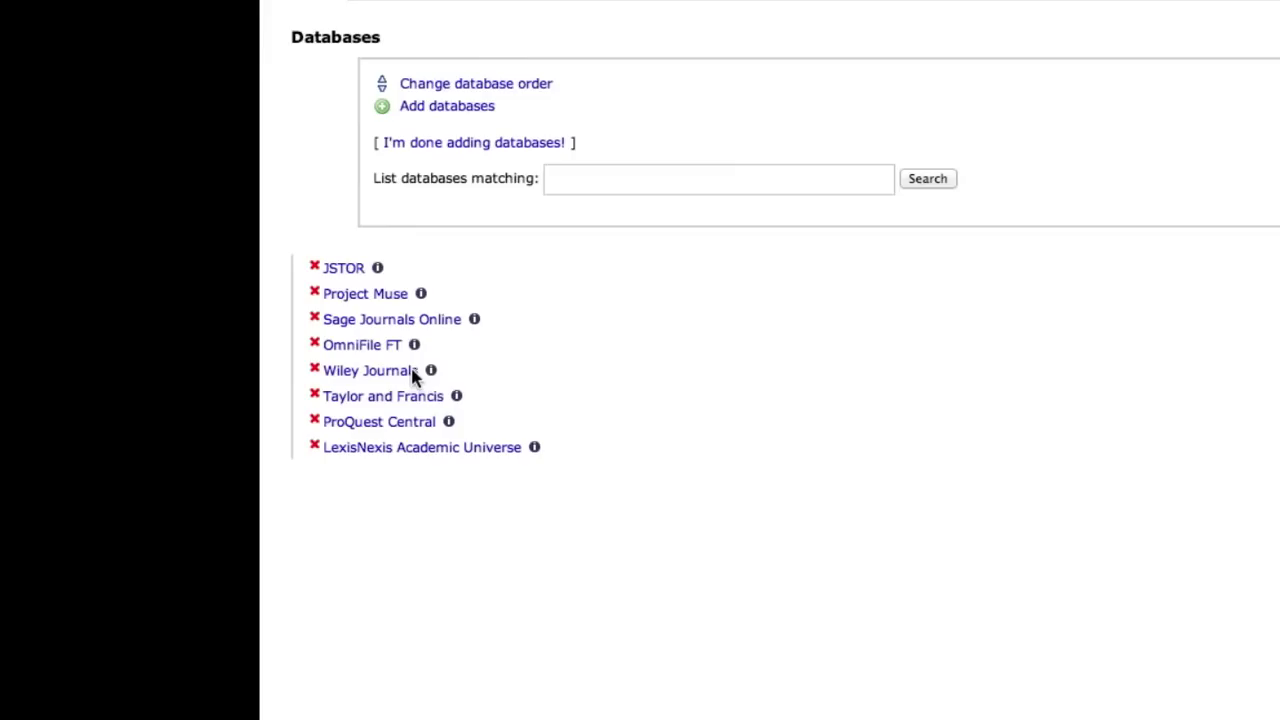
- List the databases matching "Taylor and Francis" and add Taylor and Francis to the saved databases
left_click(586, 183)
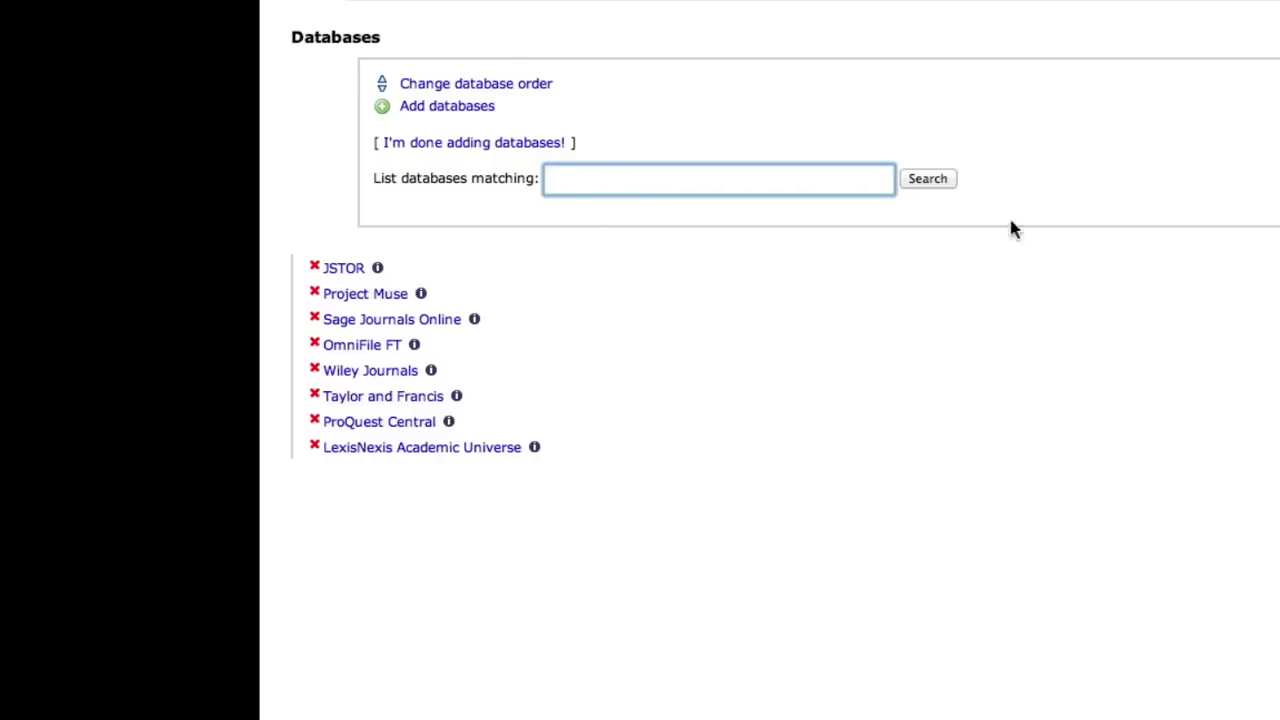
type("Taylor and Fran")
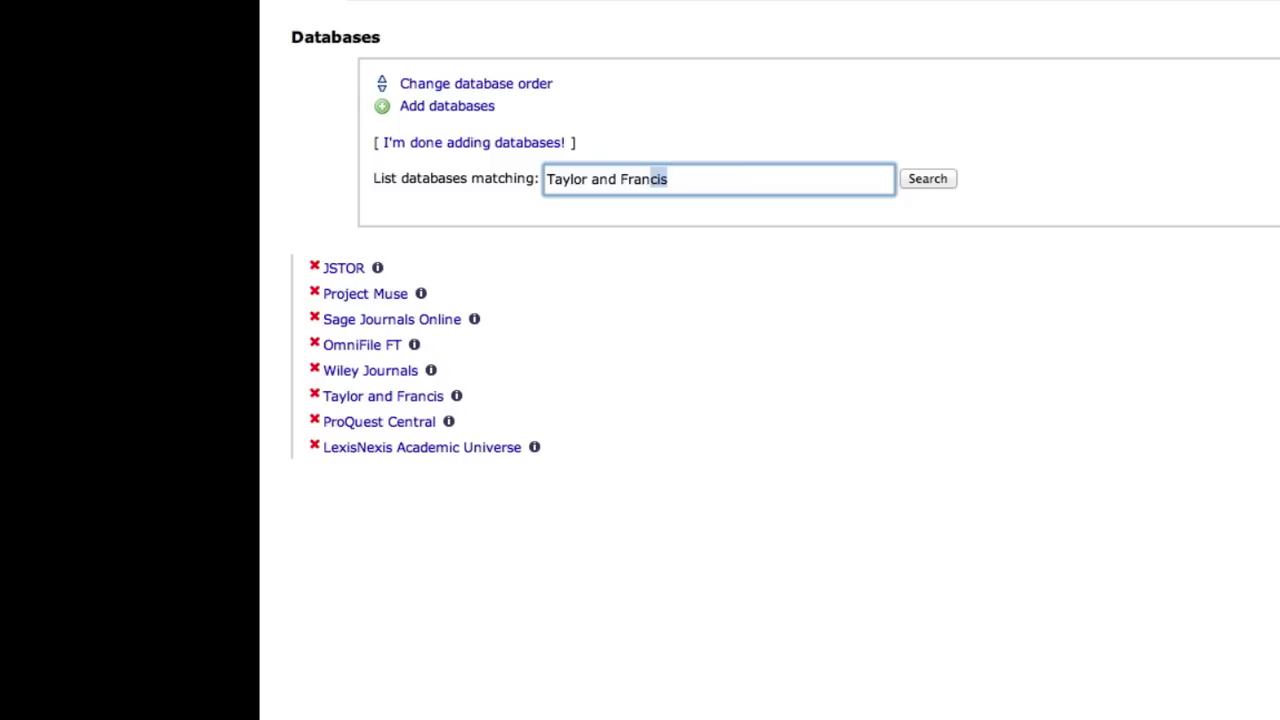
type("cis")
left_click(931, 180)
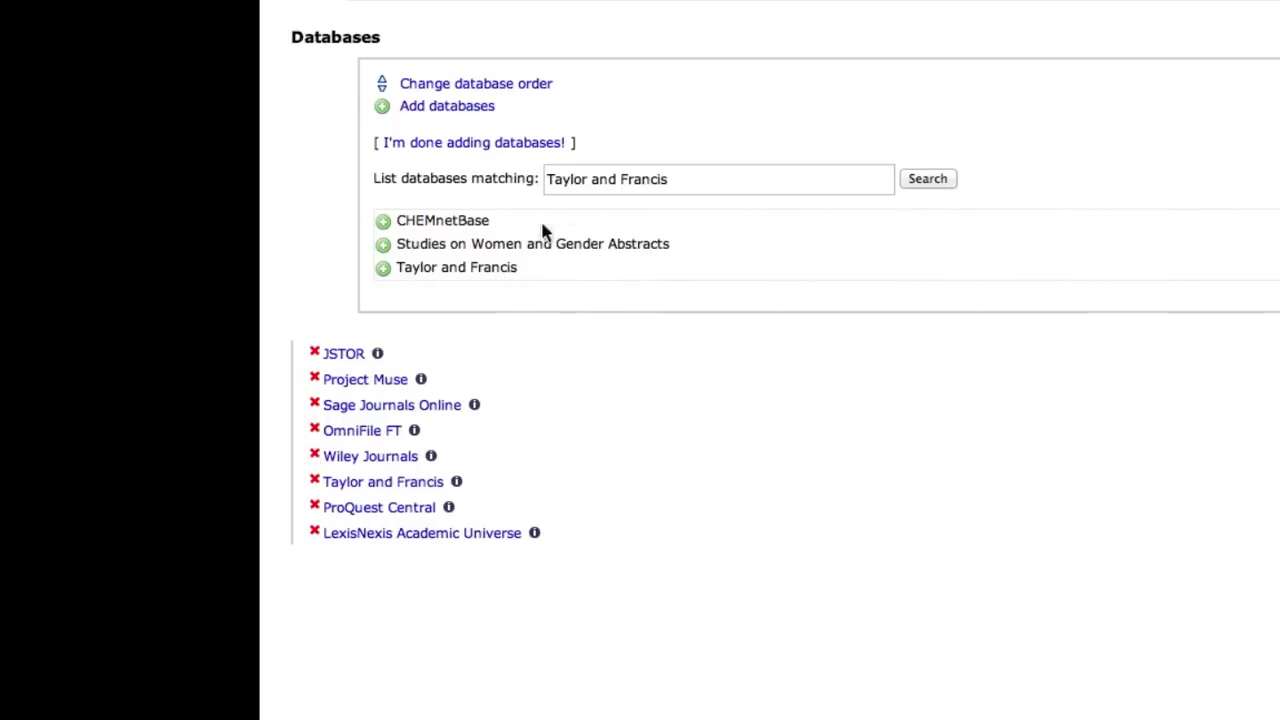
left_click(384, 269)
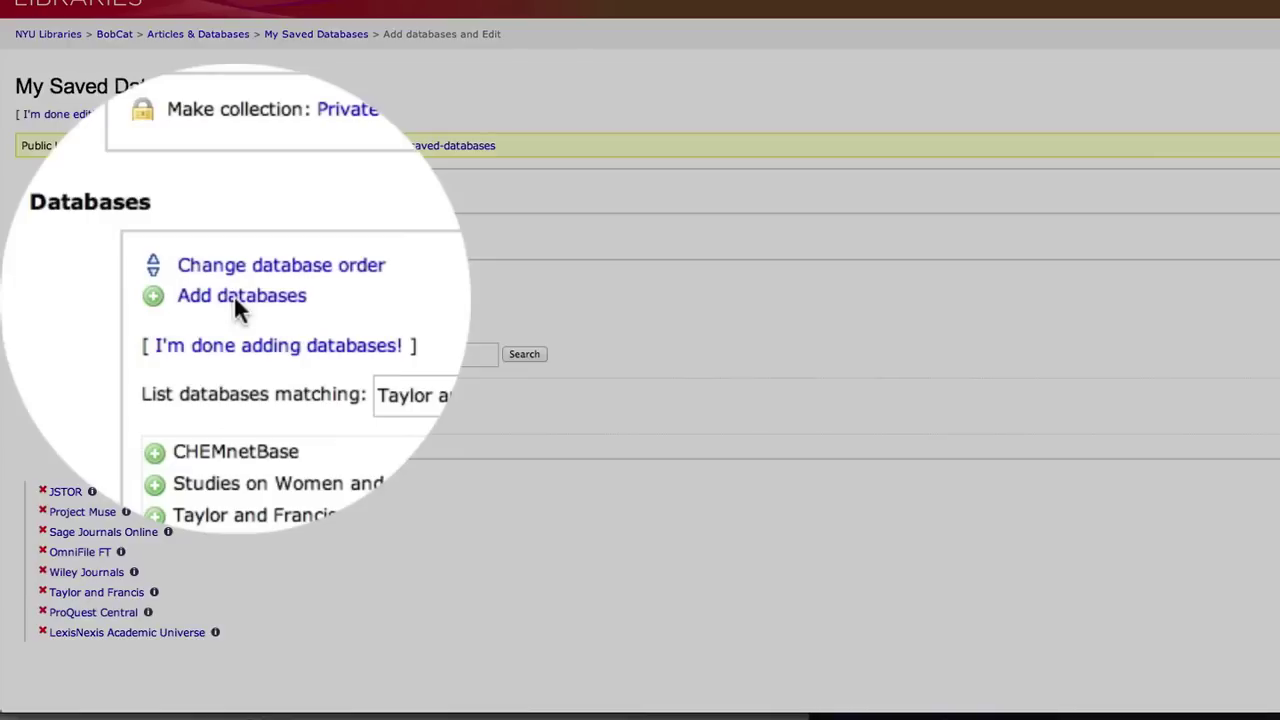
- Start adding another database, list those matching "JSTOR" and add JSTOR to the saved databases
left_click(237, 302)
left_click(292, 145)
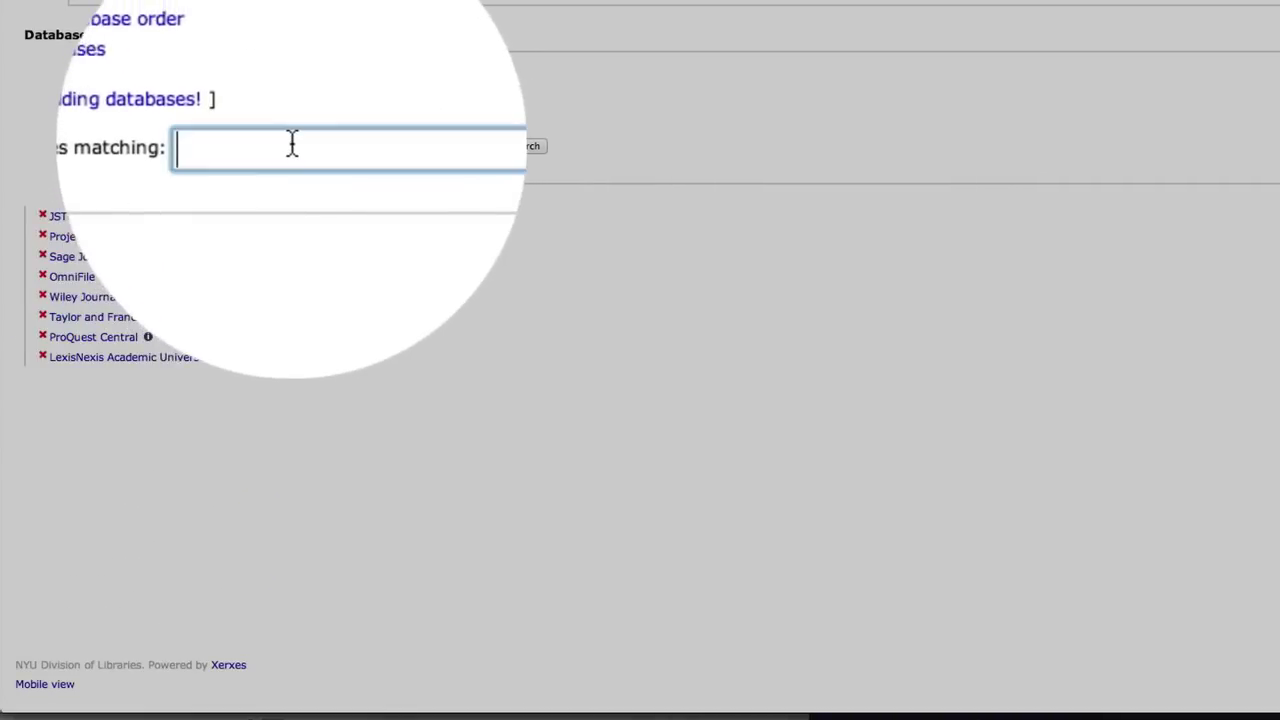
type("JA")
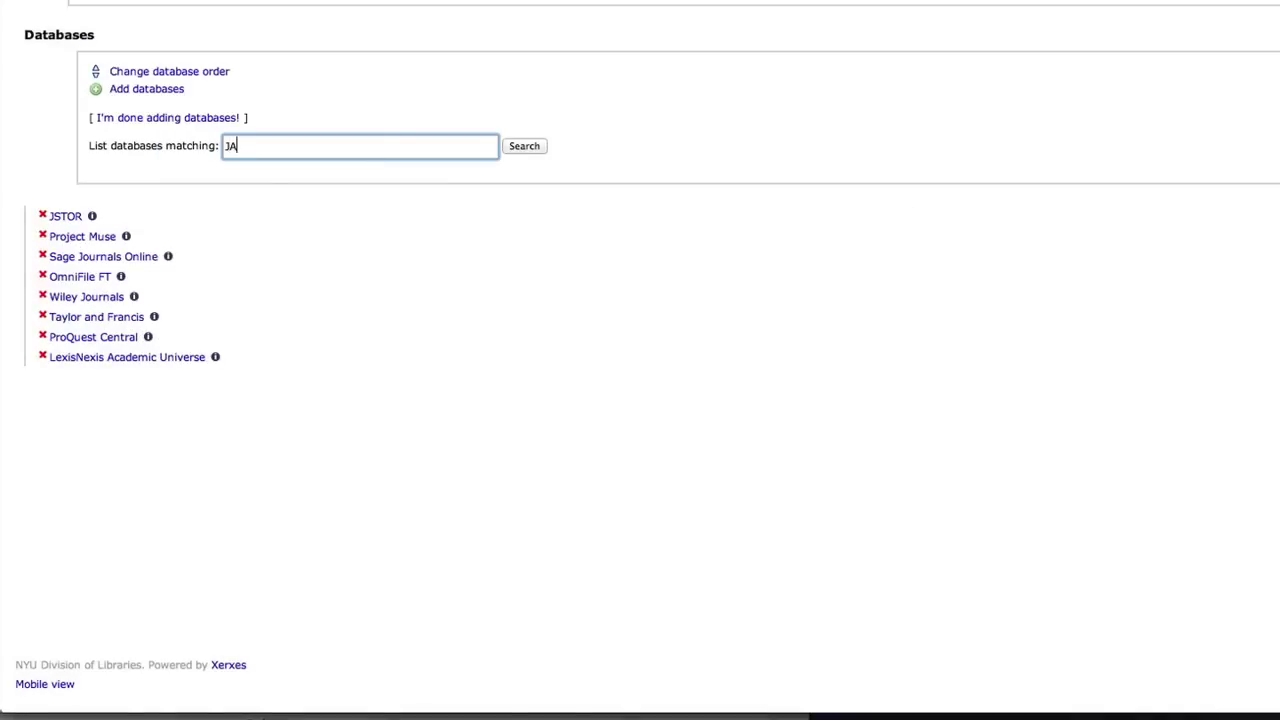
key("BackSpace")
type("STOR")
left_click(531, 150)
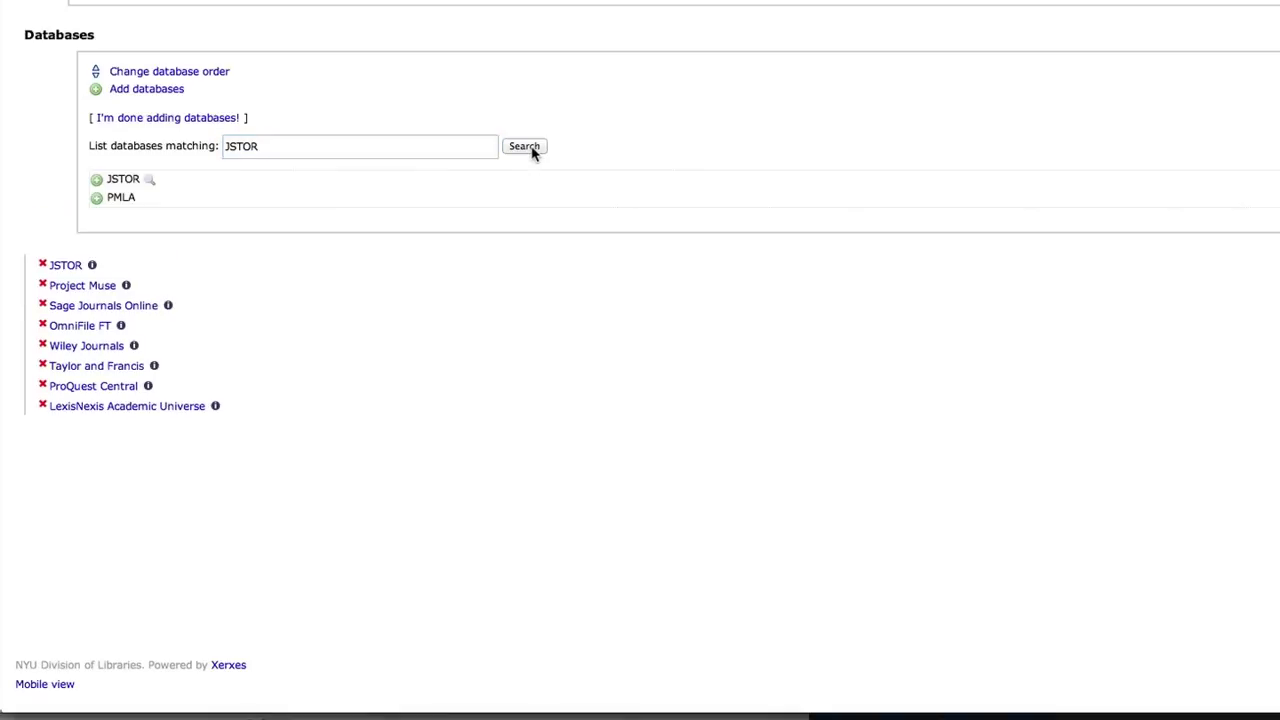
left_click(97, 183)
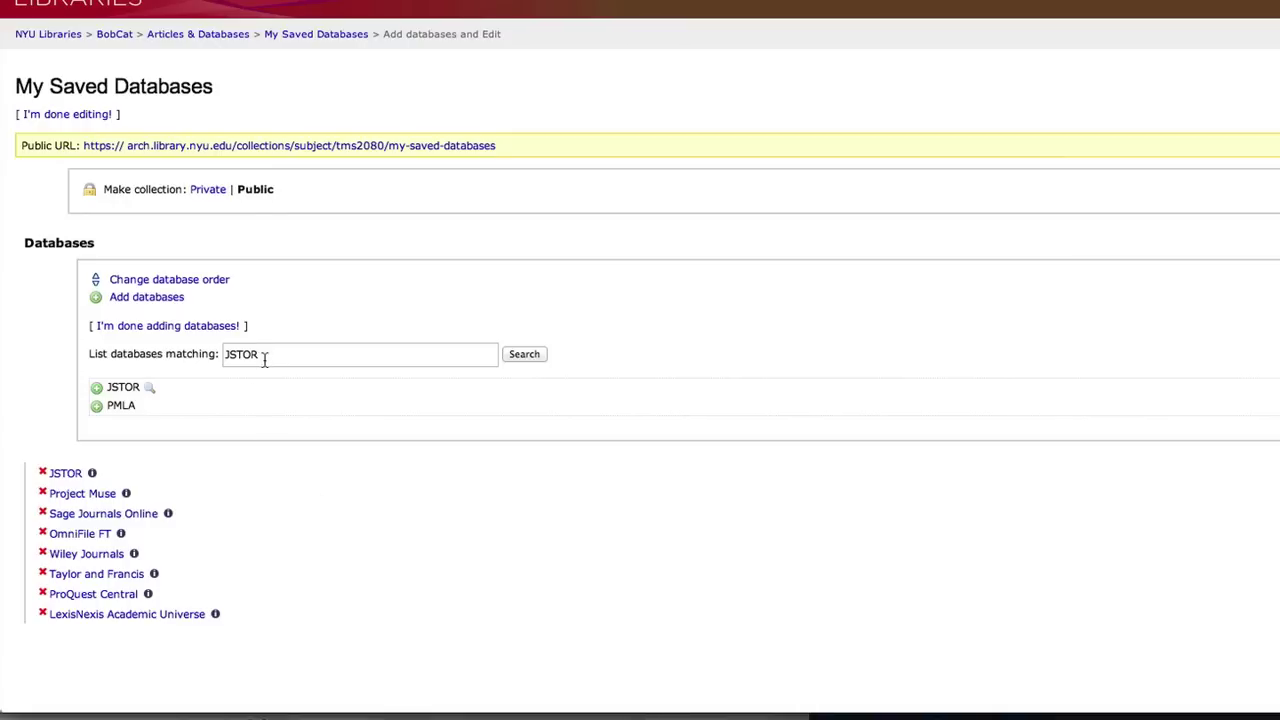
- Find "Sage journals online", add Sage Journals Online to the saved databases and finish editing the collection
left_click_drag(265, 357, 204, 353)
key("BackSpace")
type("S")
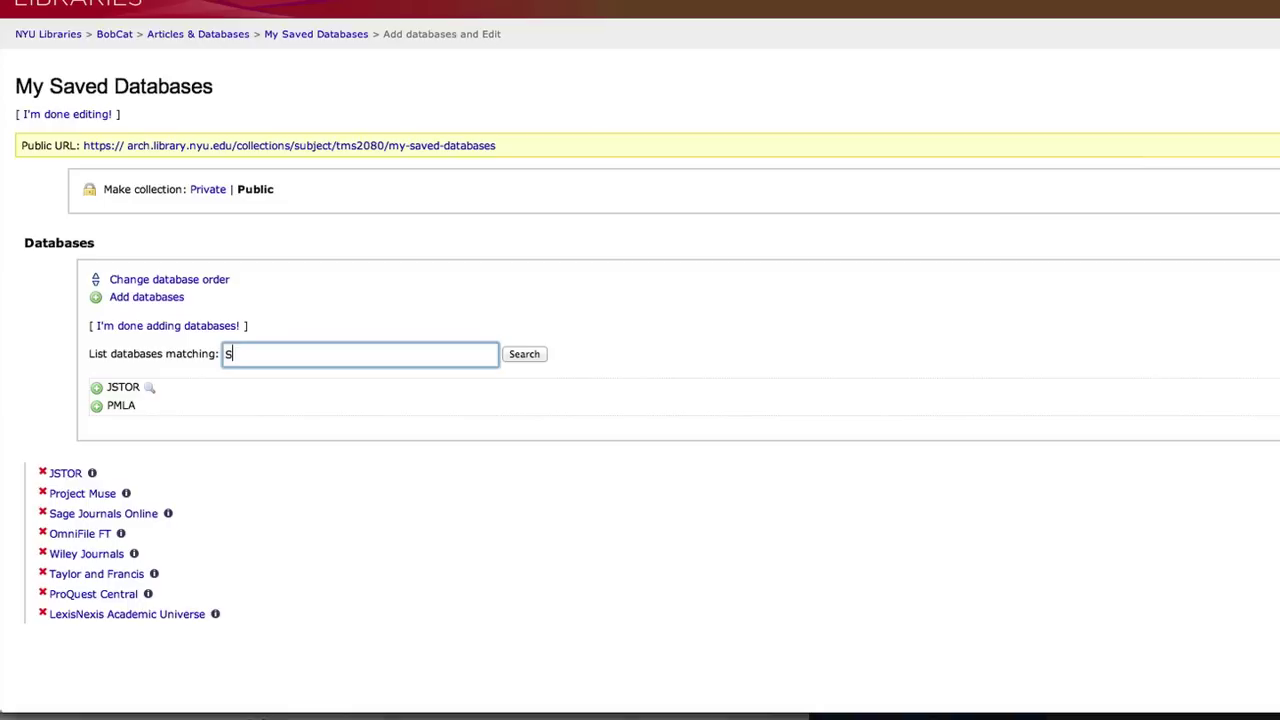
type("age journals online")
left_click(524, 355)
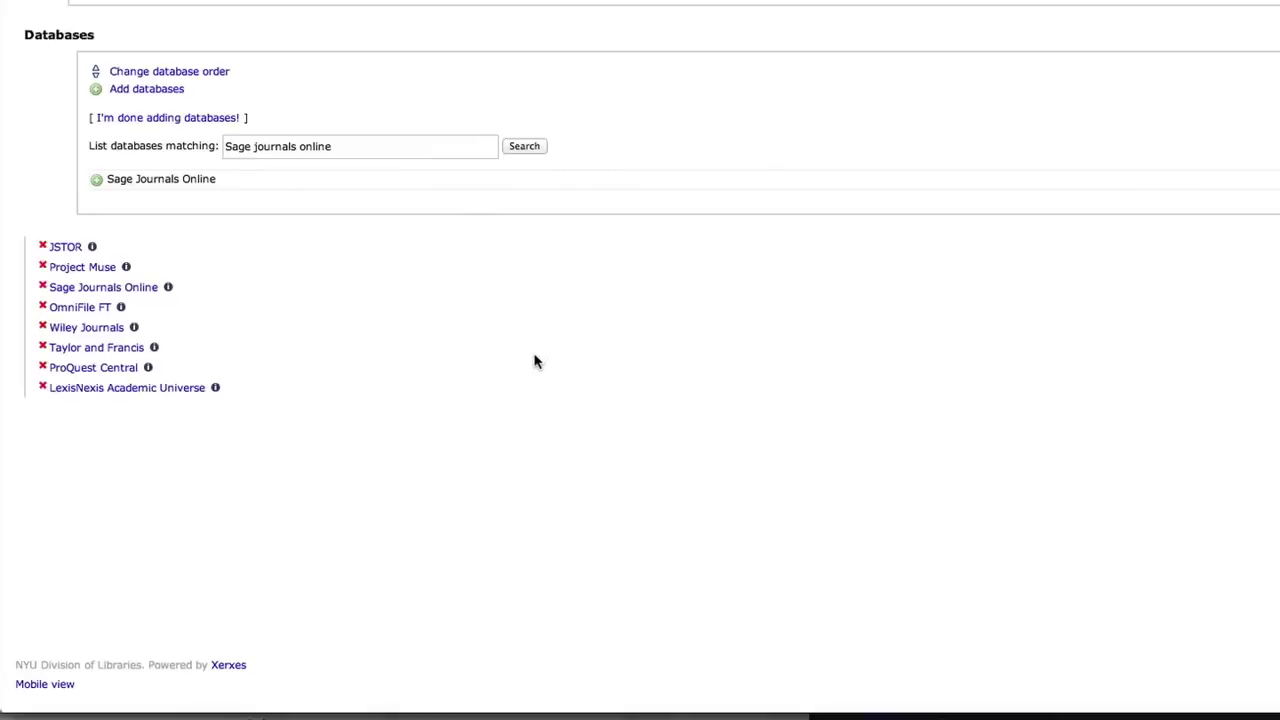
left_click(96, 182)
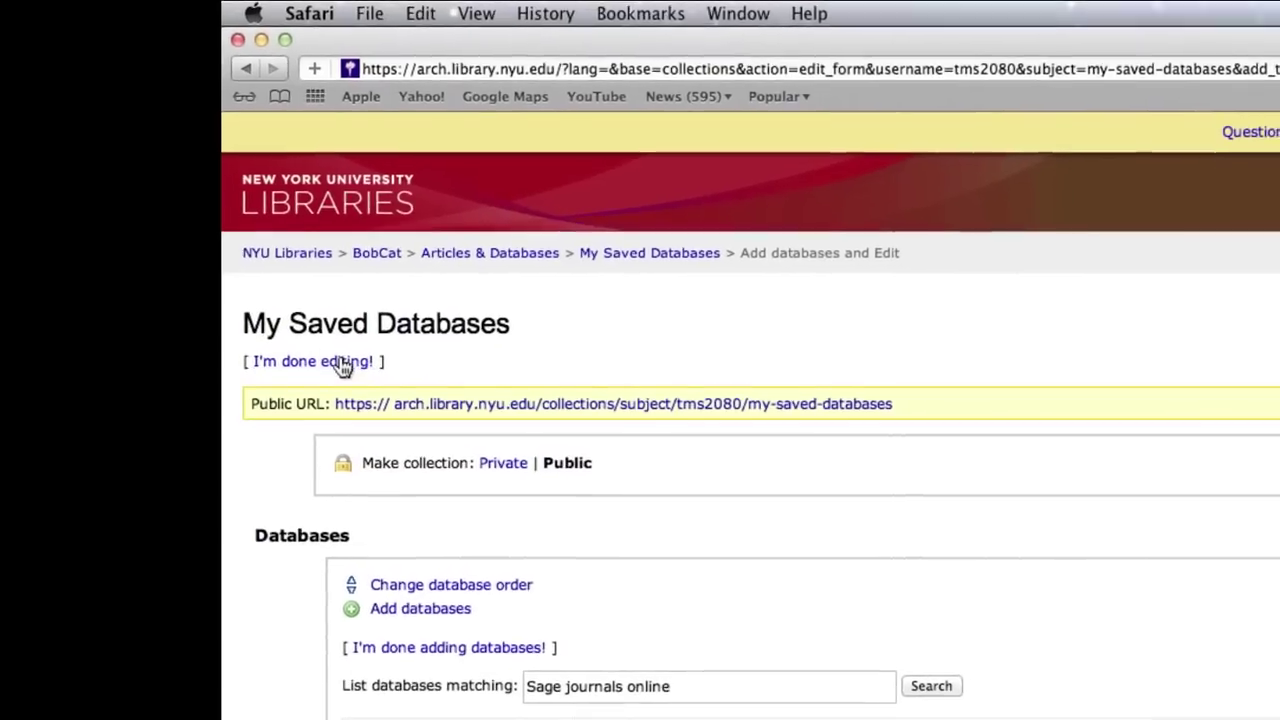
left_click(340, 365)
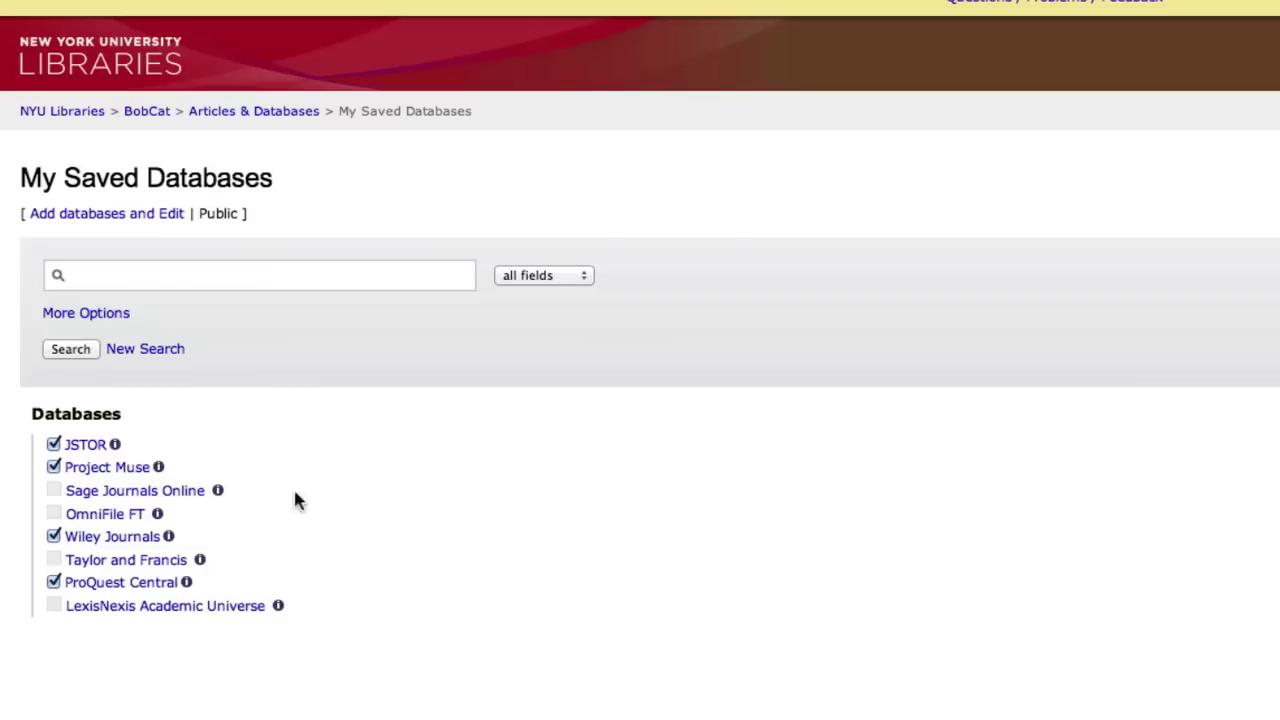
- Search the selected saved databases for "internet micro-celebrity" in all fields and look through the article results
left_click(53, 581)
left_click(92, 280)
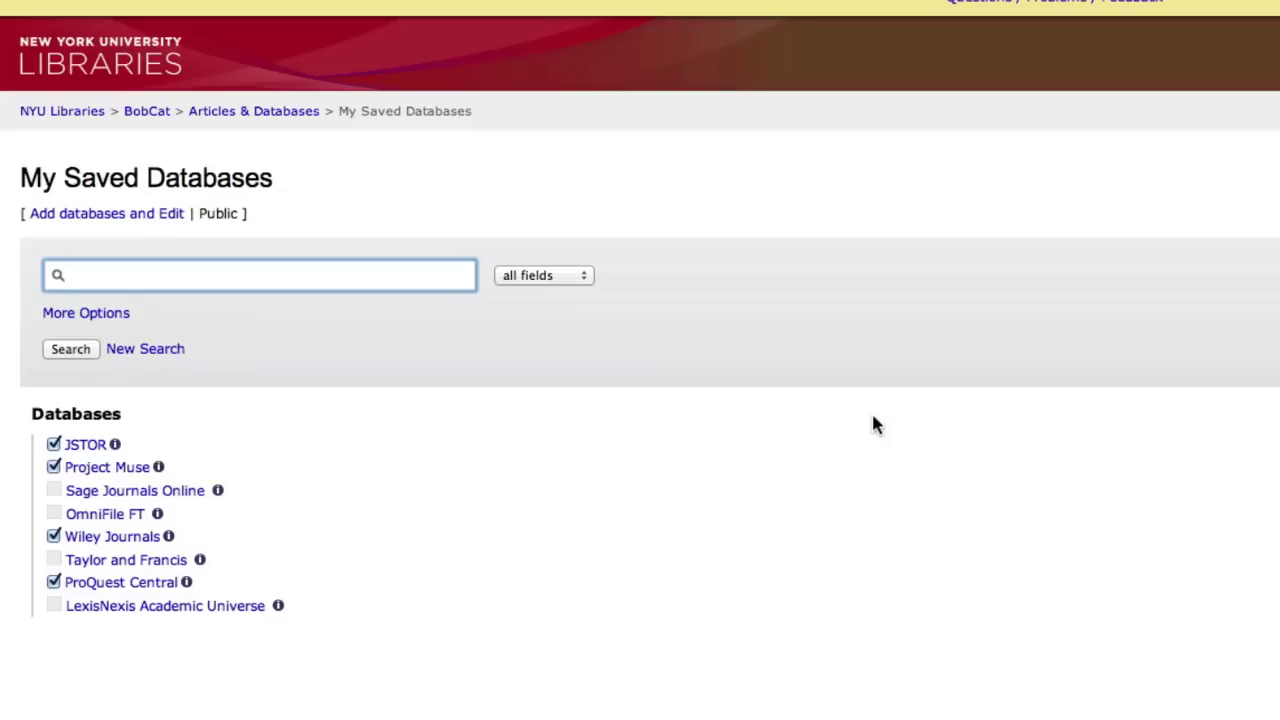
type("internet micro-celebrity")
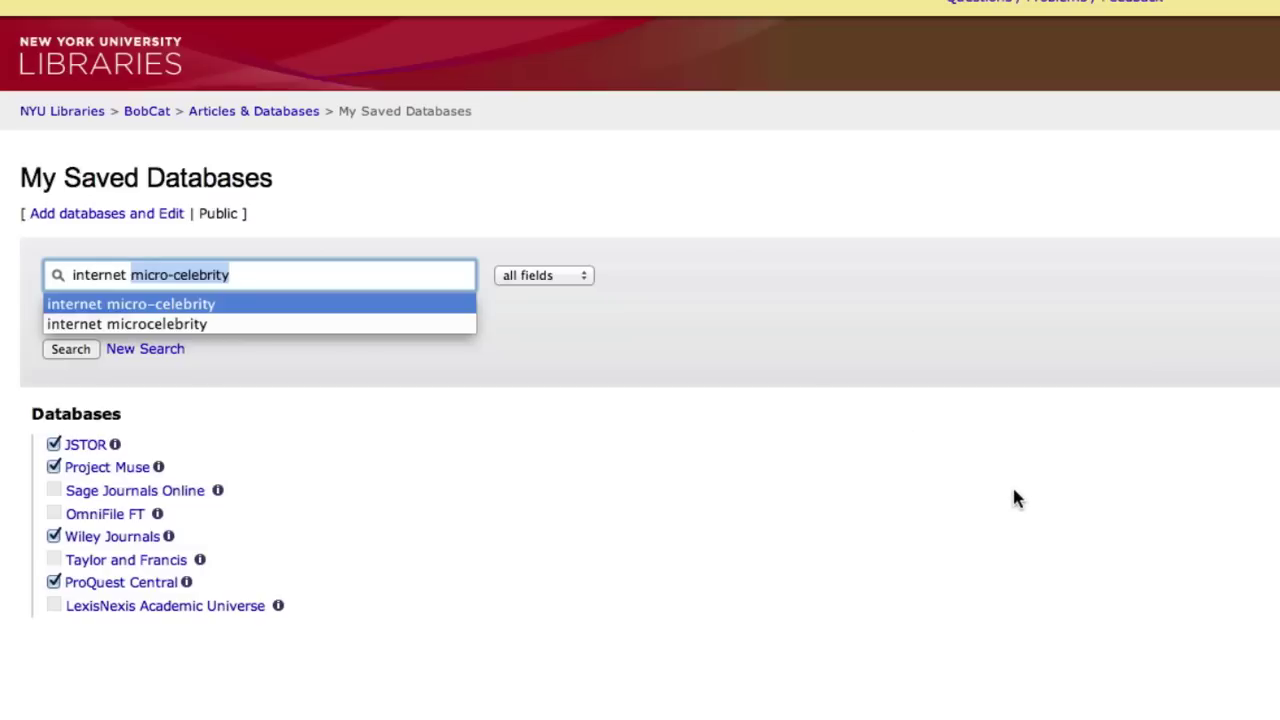
key("Return")
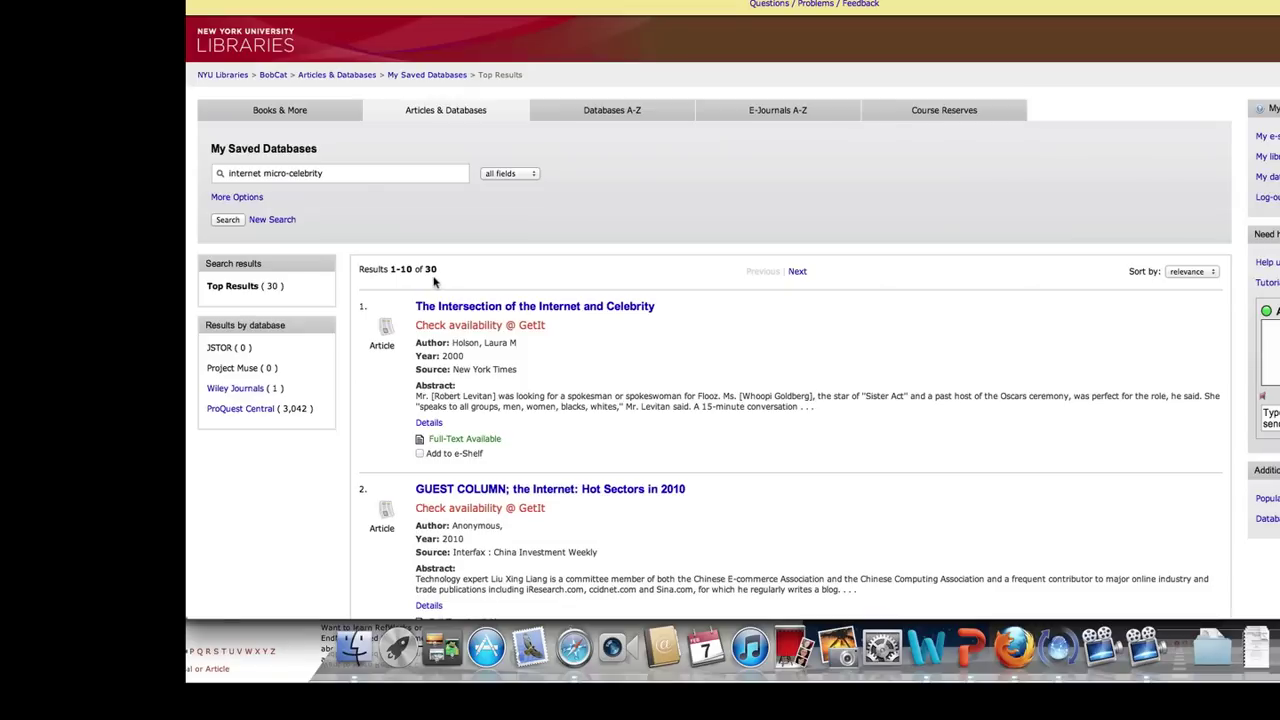
scroll(1012, 448, "down", 3)
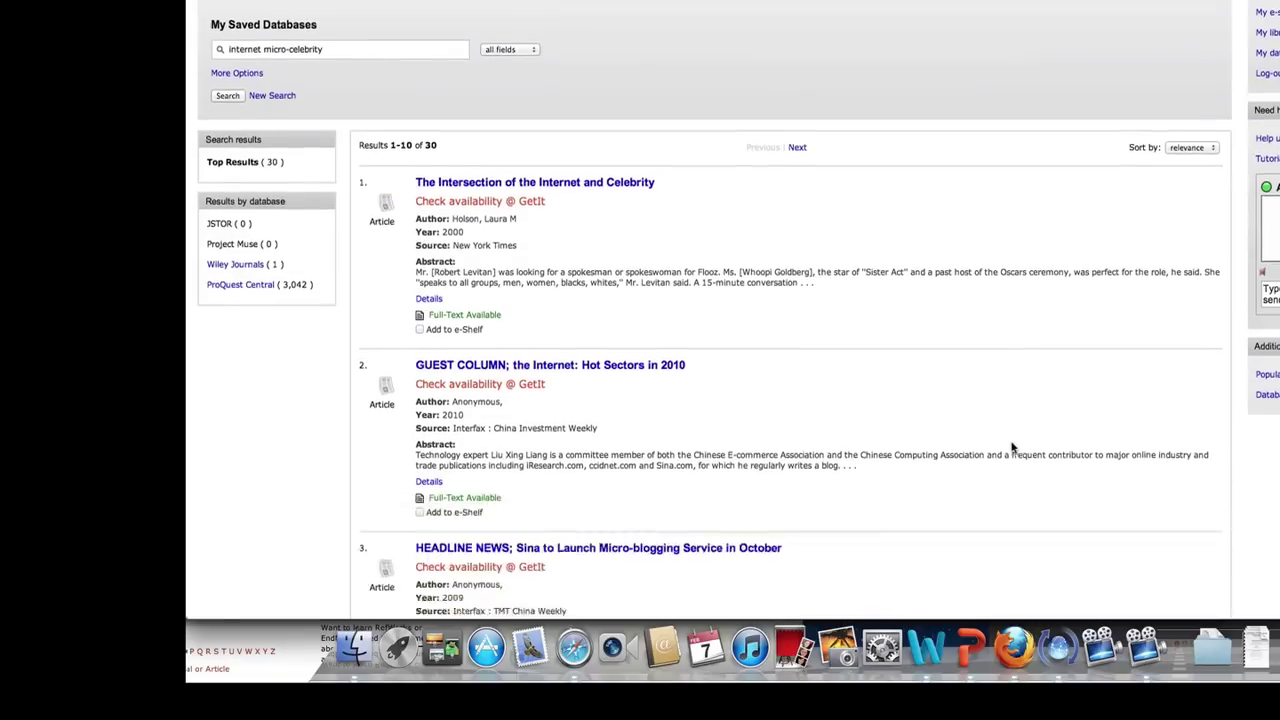
scroll(1012, 448, "down", 5)
scroll(1012, 448, "down", 3)
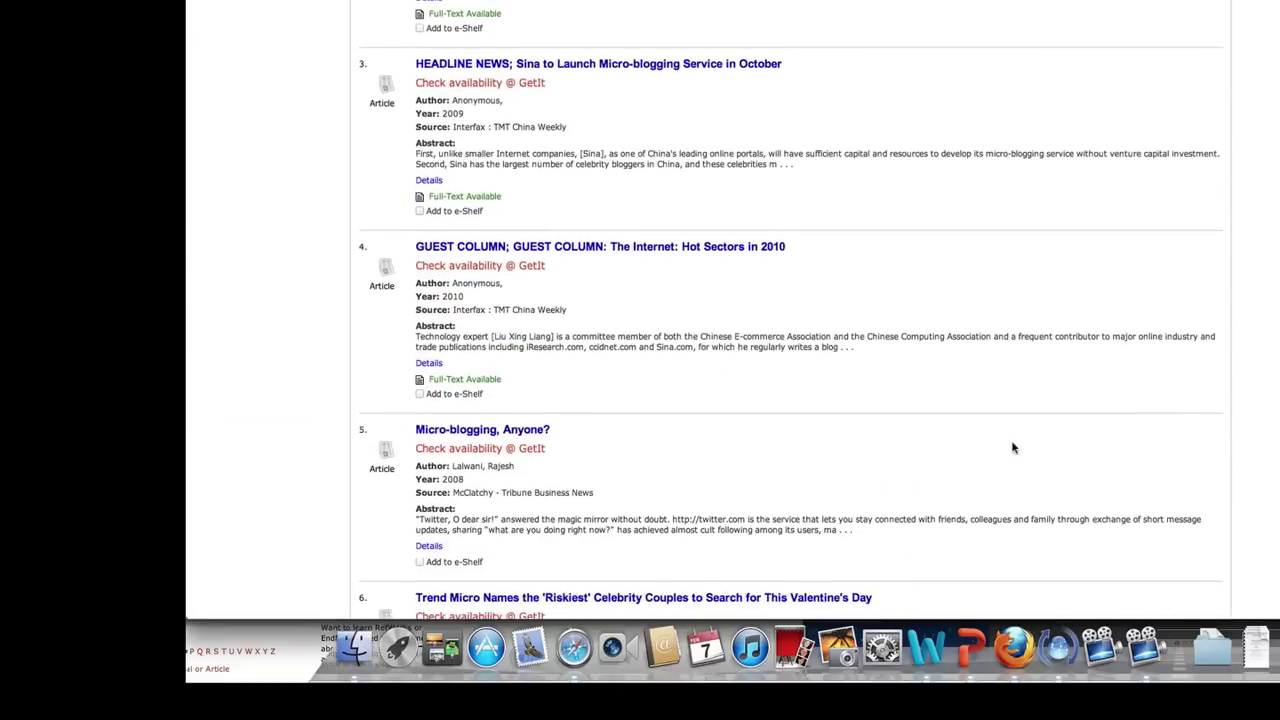
scroll(1012, 448, "up", 8)
scroll(1013, 447, "up", 2)
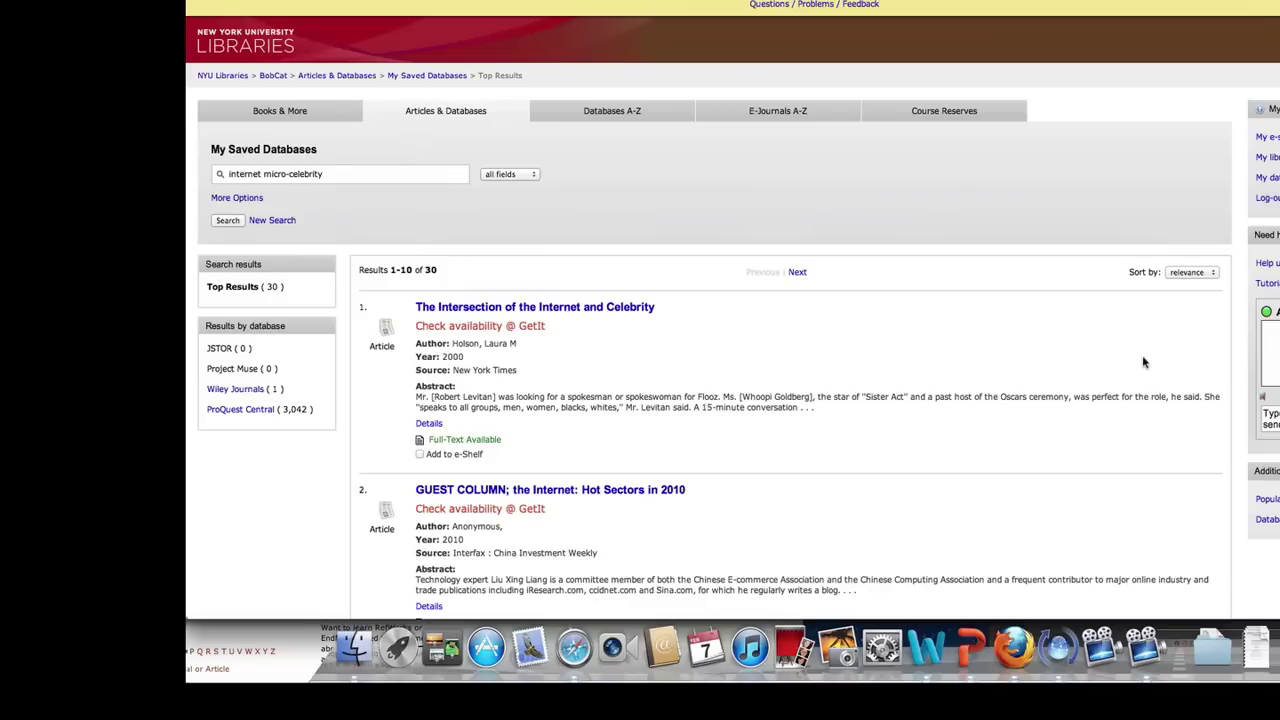
- Deselect JSTOR, Project Muse, Wiley Journals and ProQuest Central in My Saved Databases, and open Sage Journals Online
left_click(1268, 178)
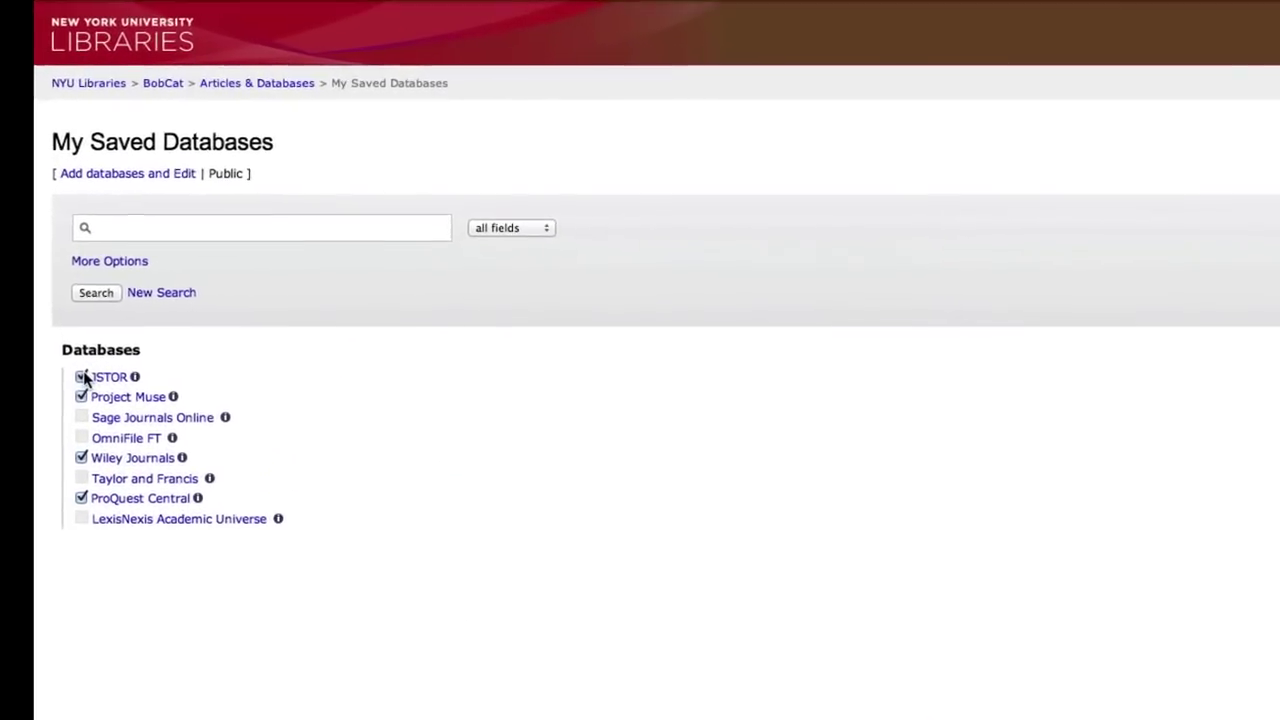
left_click(81, 376)
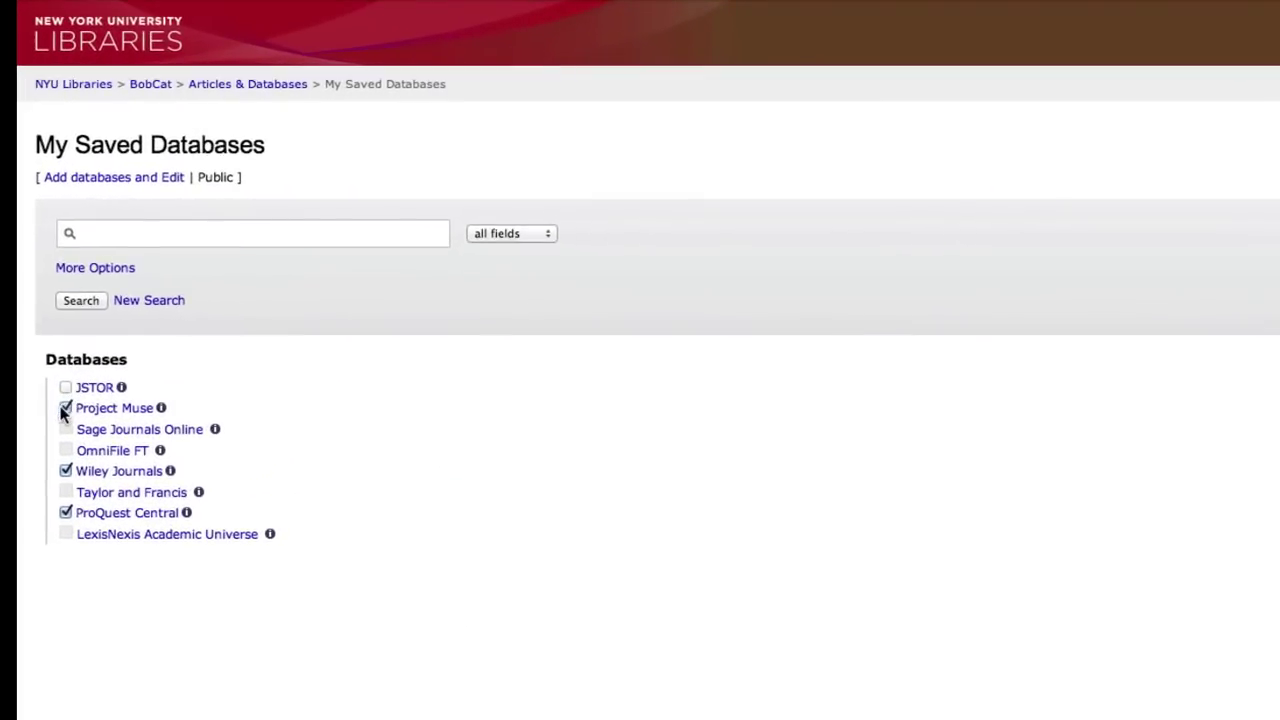
left_click(81, 396)
left_click(81, 457)
left_click(65, 512)
left_click(121, 429)
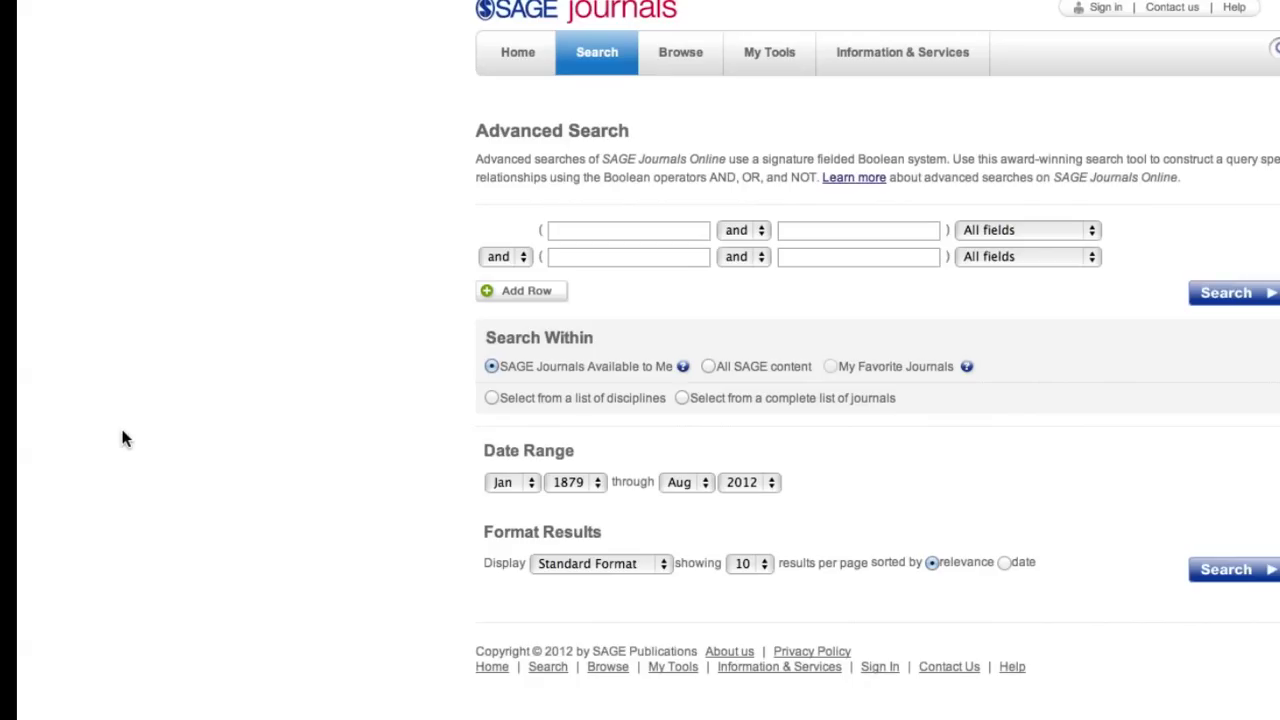
- Search the available SAGE journals for "internet" and "micro-celebrity" in all fields and look through the article results
left_click(578, 236)
type("internet")
left_click(820, 231)
type("micro-celebrity")
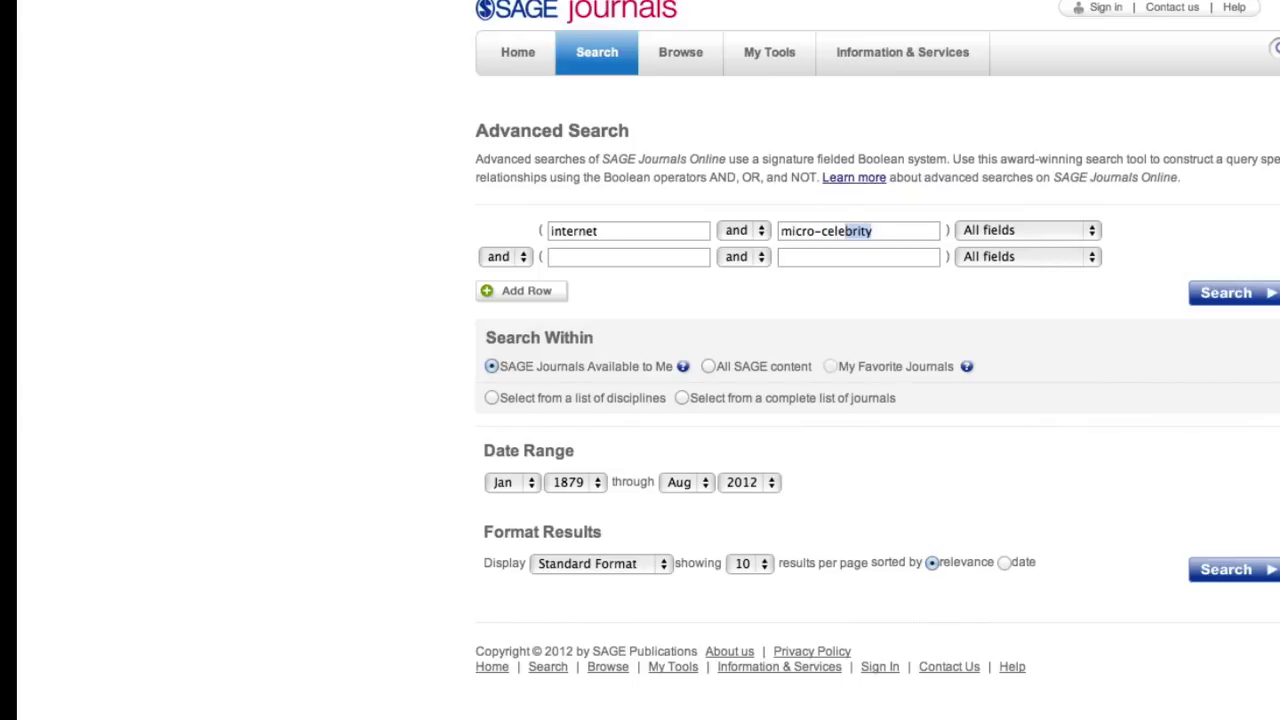
left_click(1246, 298)
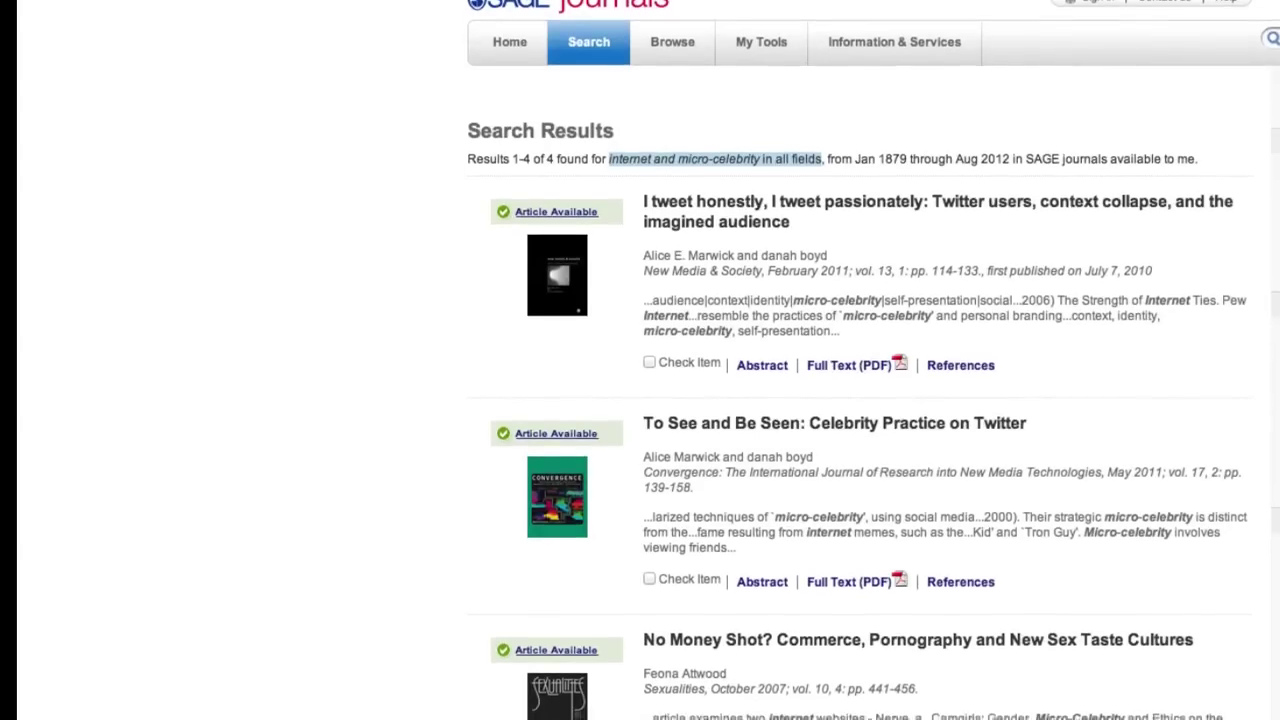
scroll(873, 360, "down", 2)
scroll(873, 360, "down", 2)
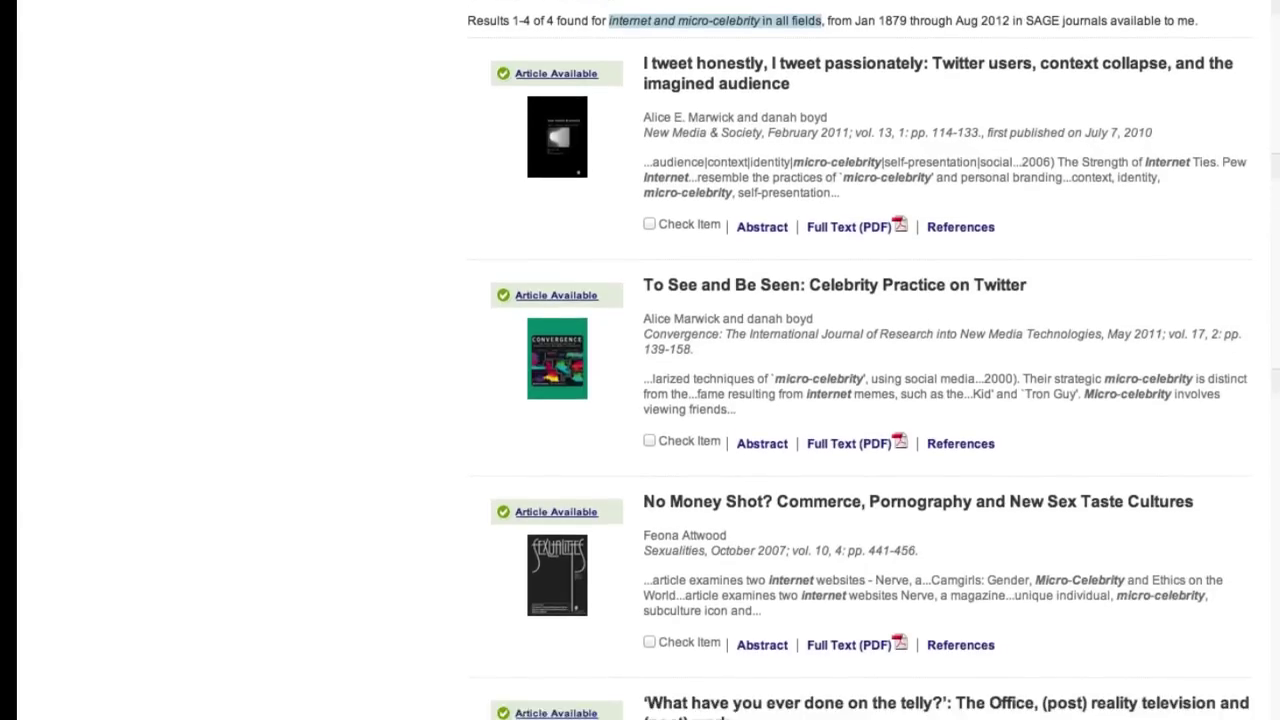
scroll(873, 360, "down", 2)
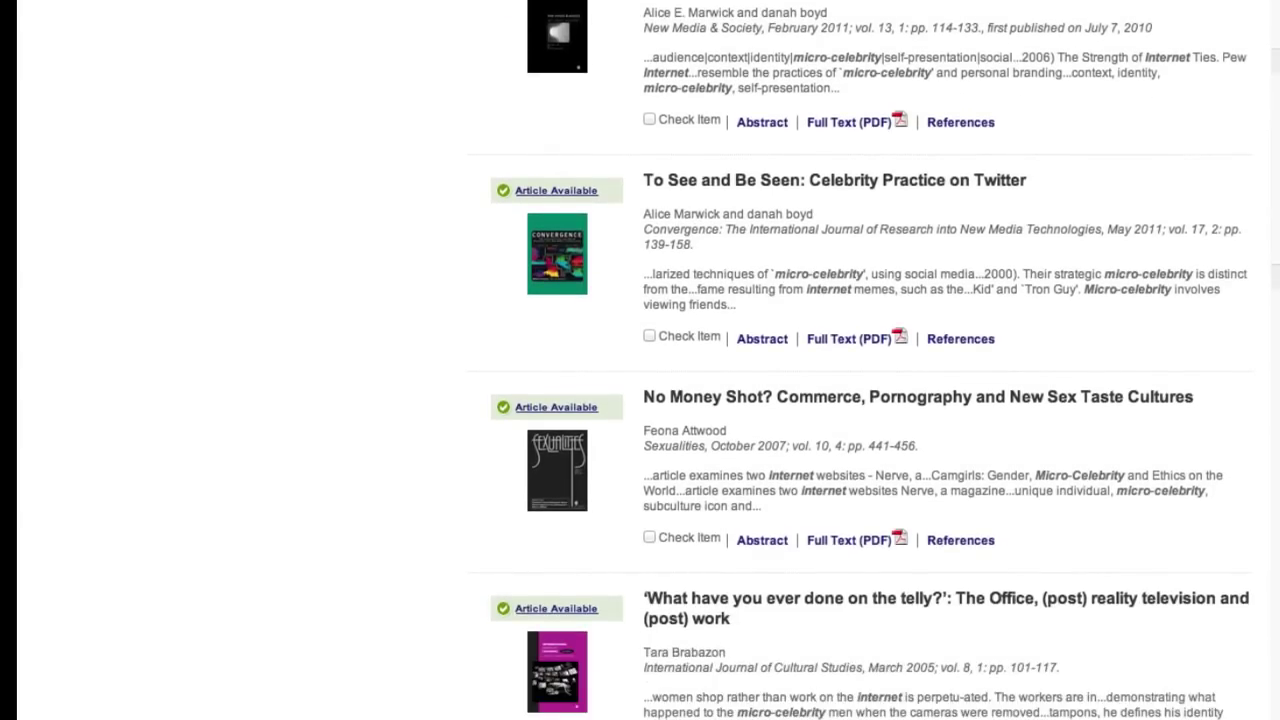
scroll(873, 360, "up", 3)
scroll(873, 360, "up", 1)
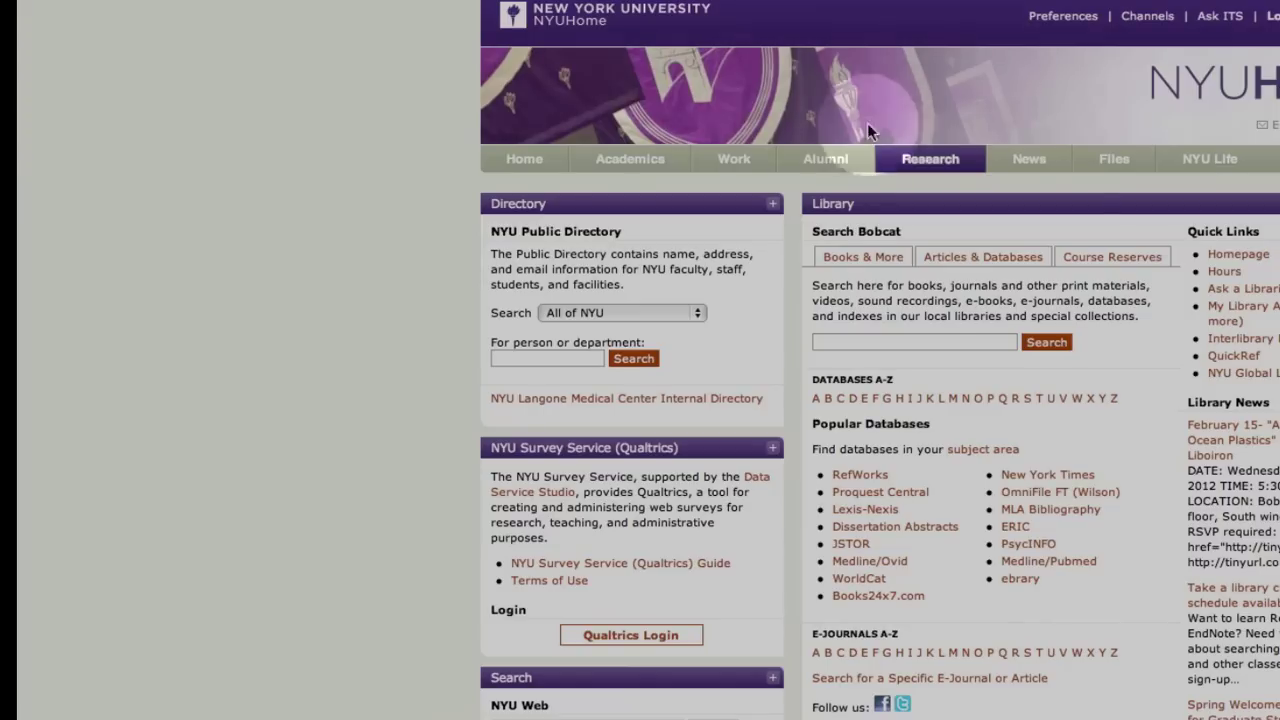
- From the NYUHome Research page, open the library's Articles & Databases page and go to My Saved Databases
left_click(935, 162)
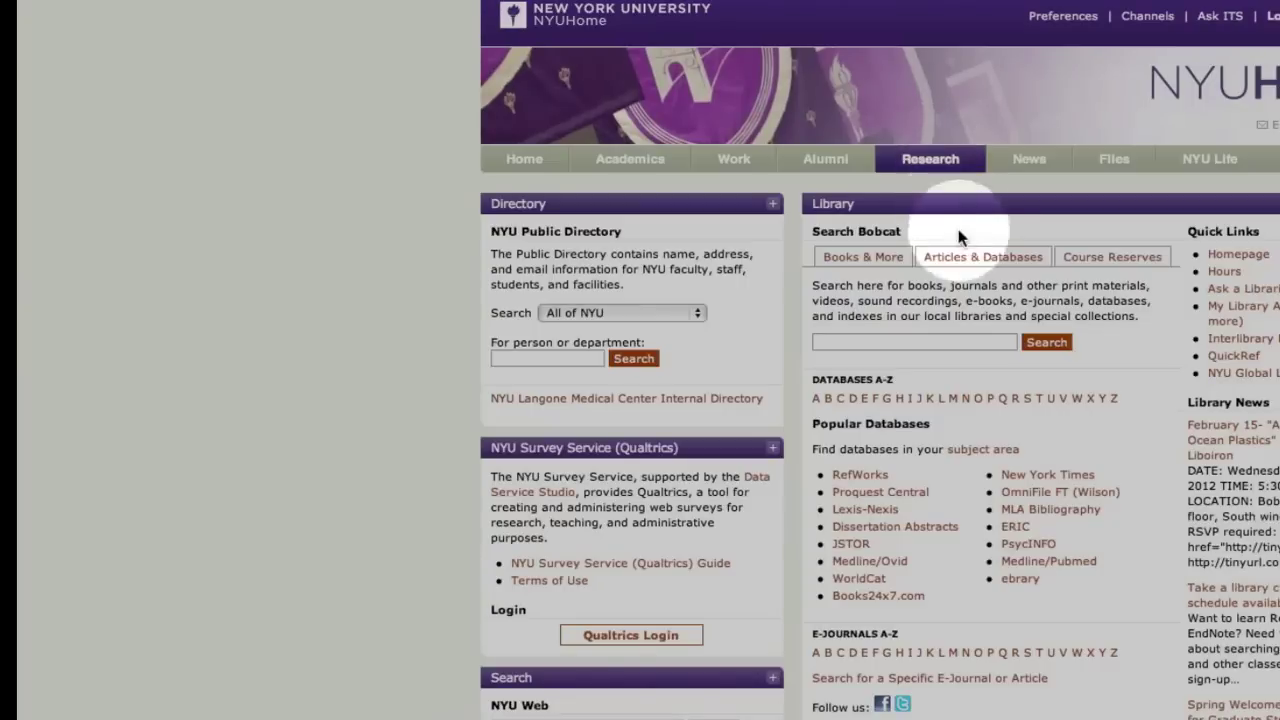
left_click(958, 263)
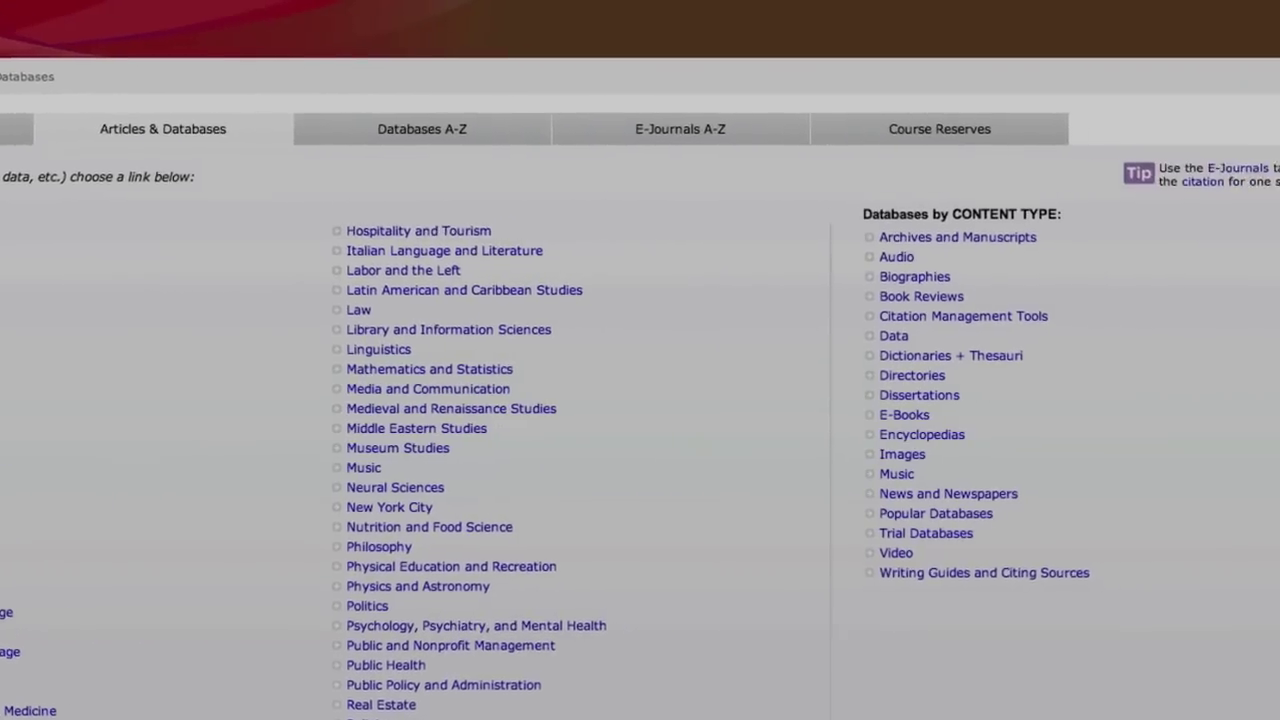
left_click(1232, 222)
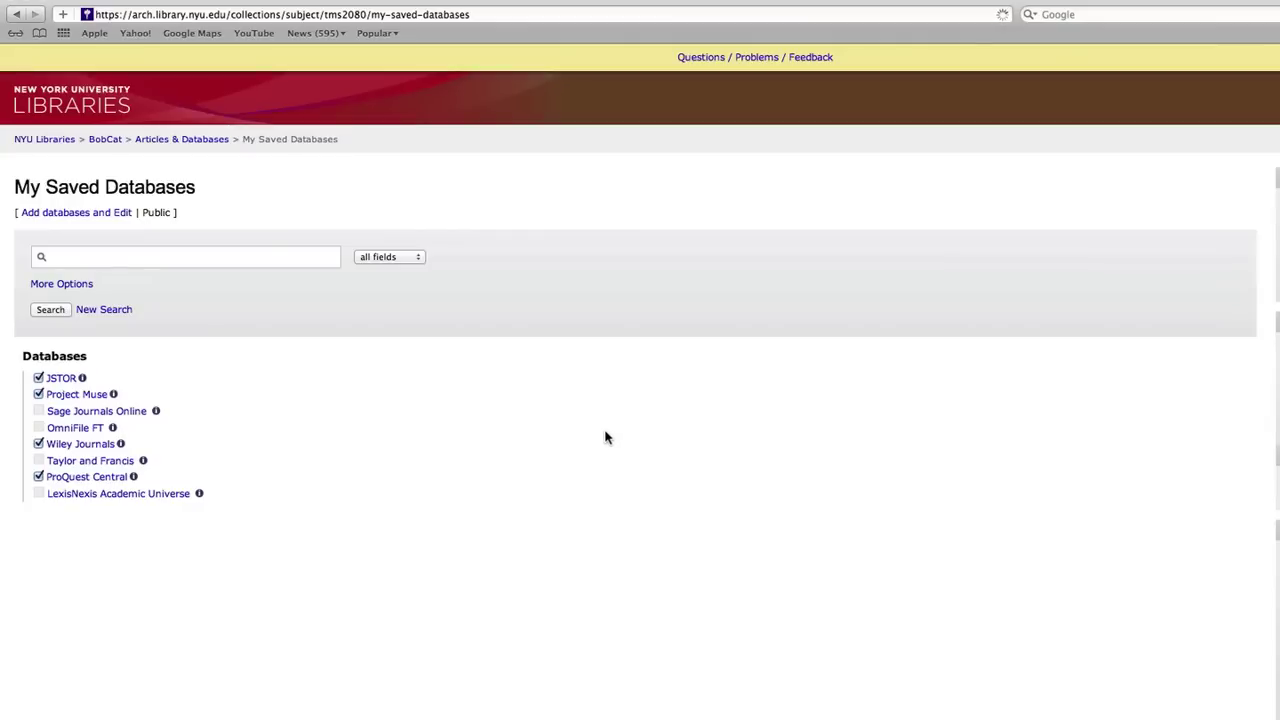
- Deselect JSTOR, Project Muse, Wiley Journals and ProQuest Central in the saved databases list
left_click(38, 378)
left_click(38, 394)
left_click(38, 444)
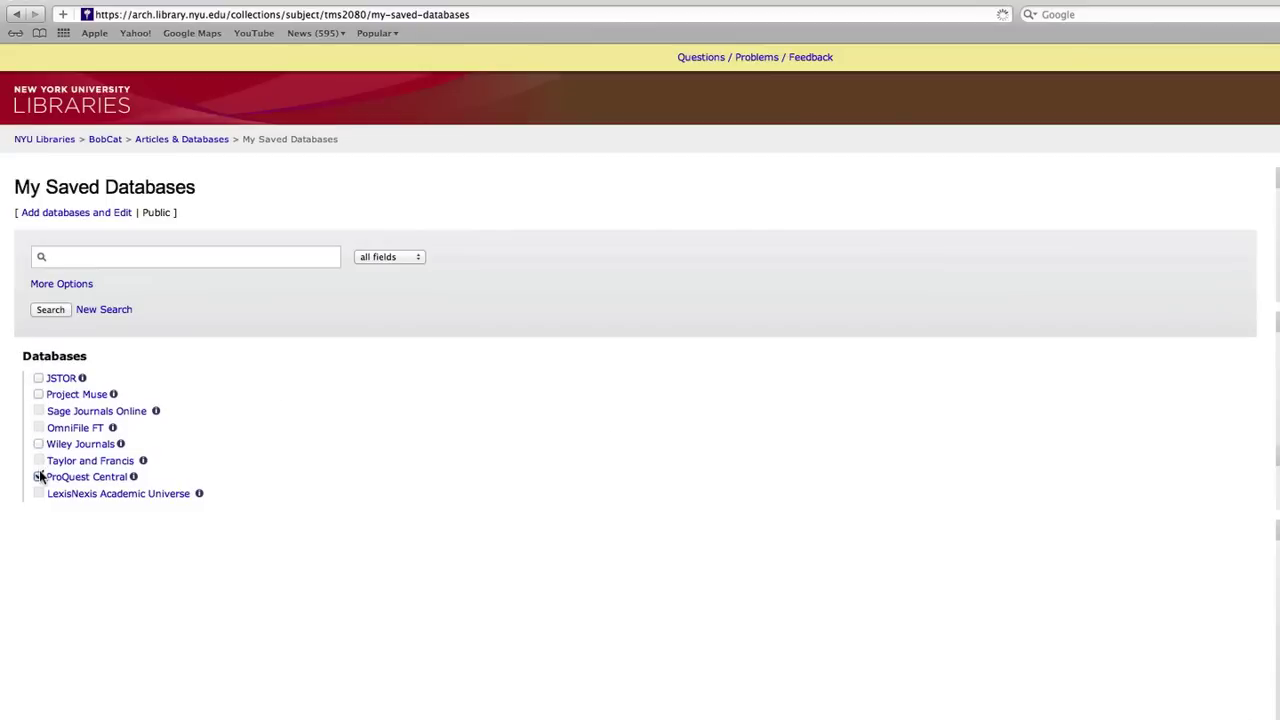
left_click(39, 477)
- Return to Articles & Databases, open E-Journals A-Z and search for journal titles containing "journal of popular music"
left_click(180, 143)
left_click(176, 140)
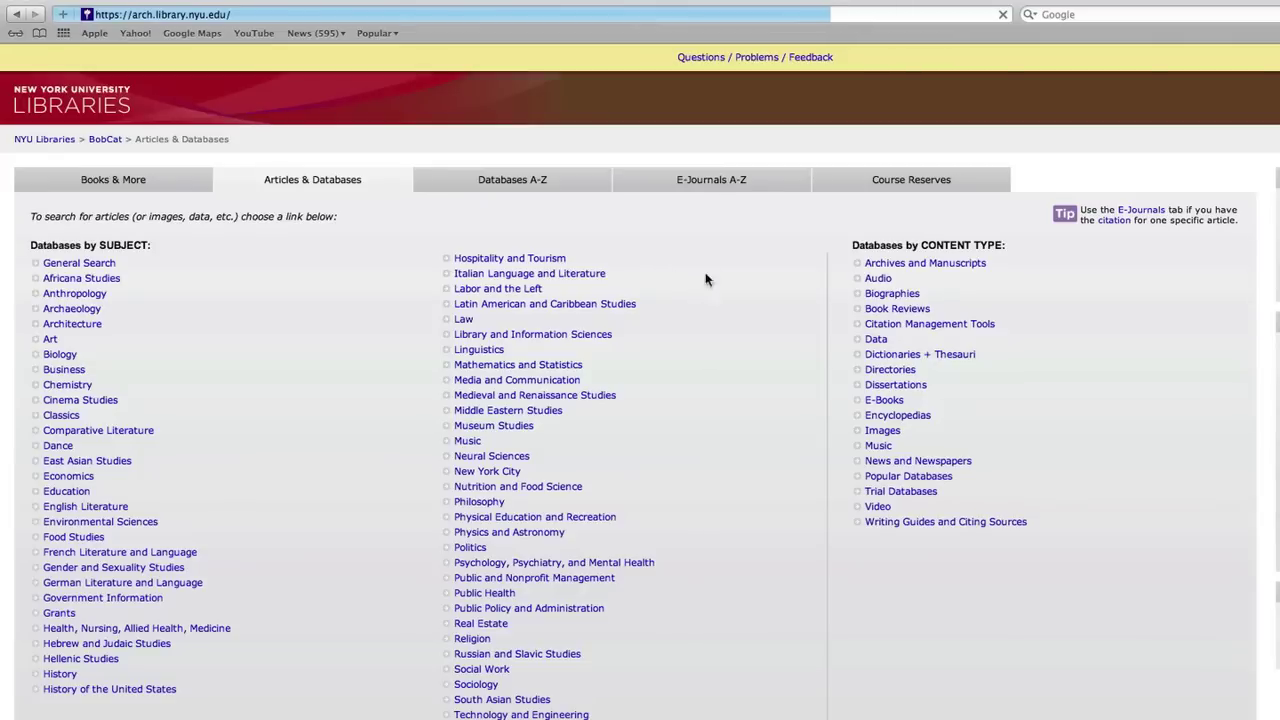
left_click(707, 183)
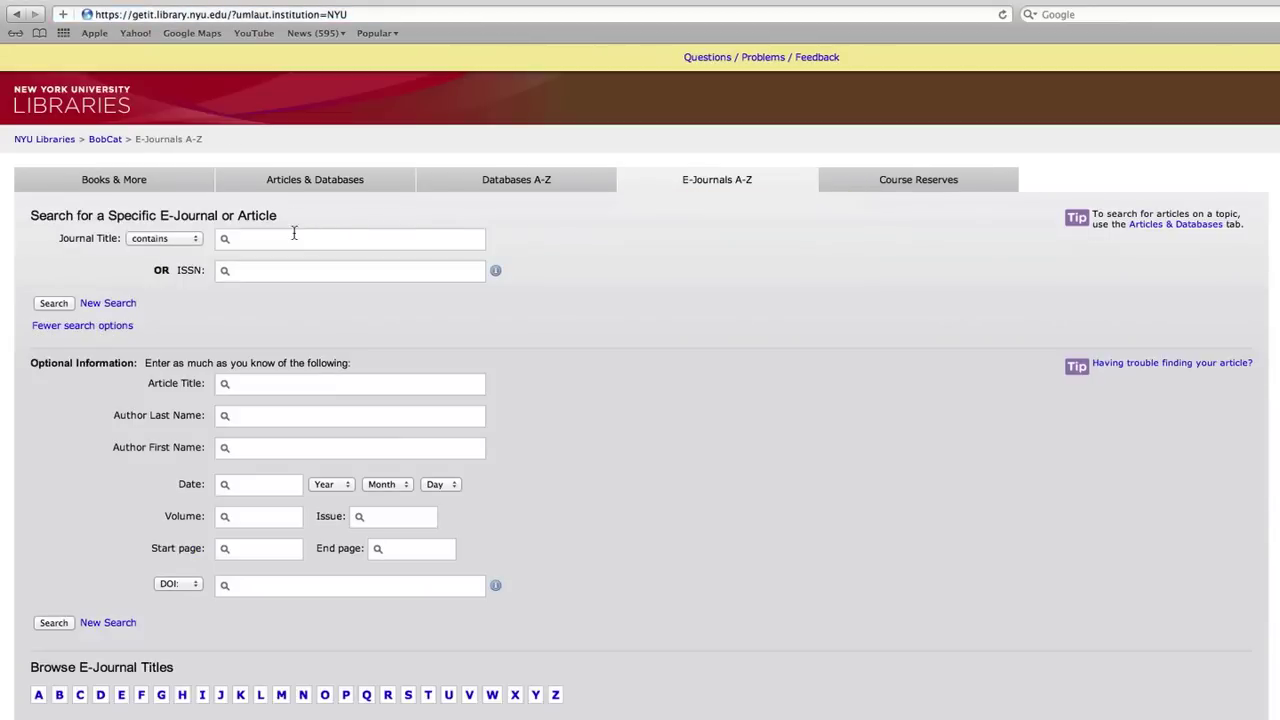
left_click(289, 238)
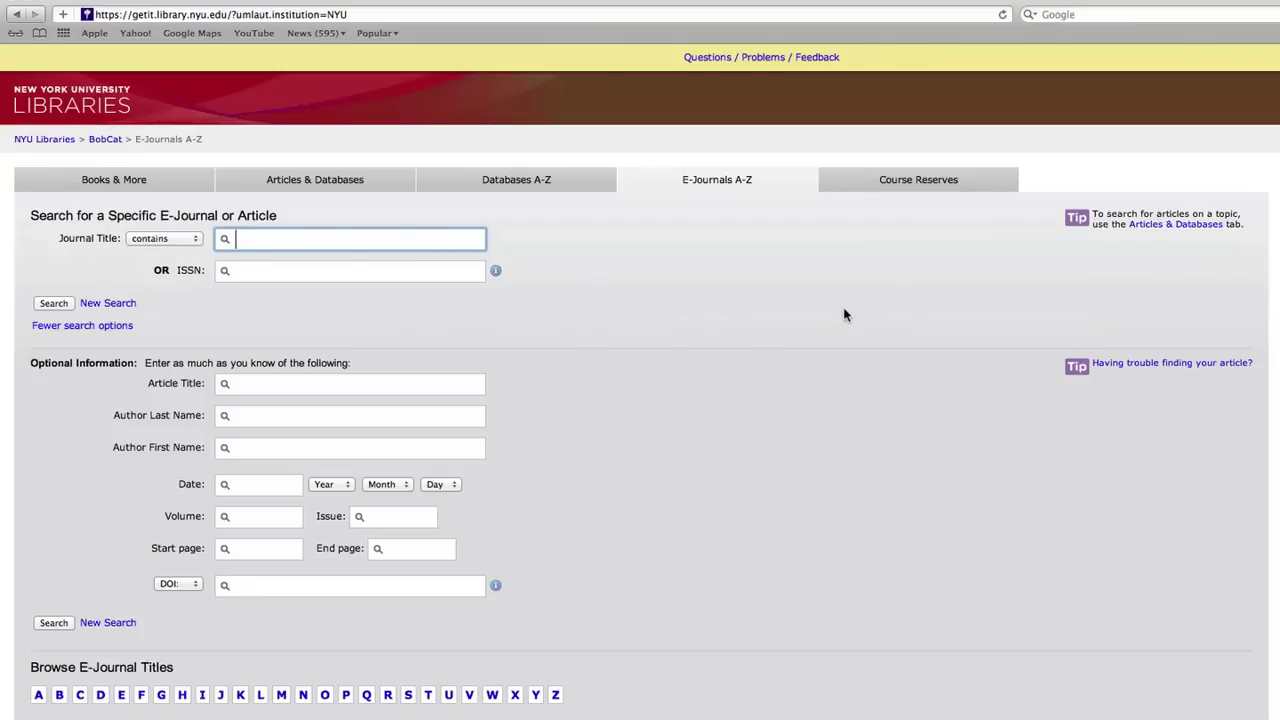
type("journal of popu")
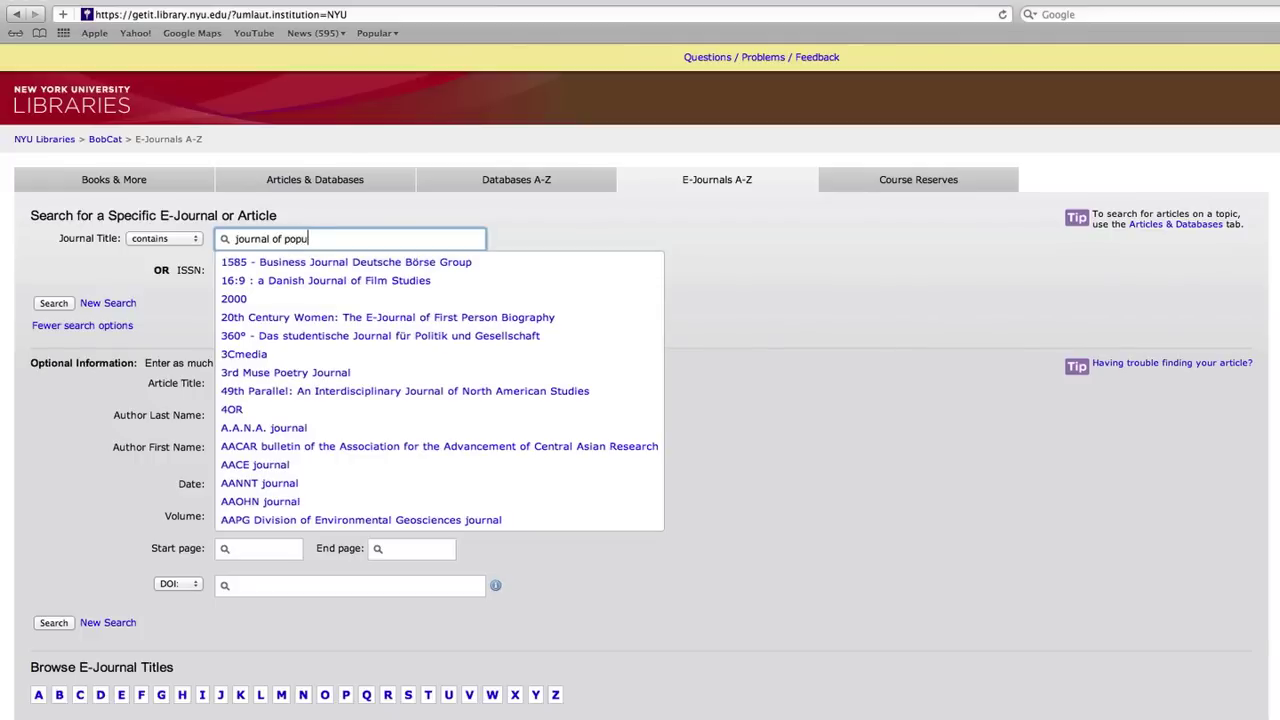
type("lar music")
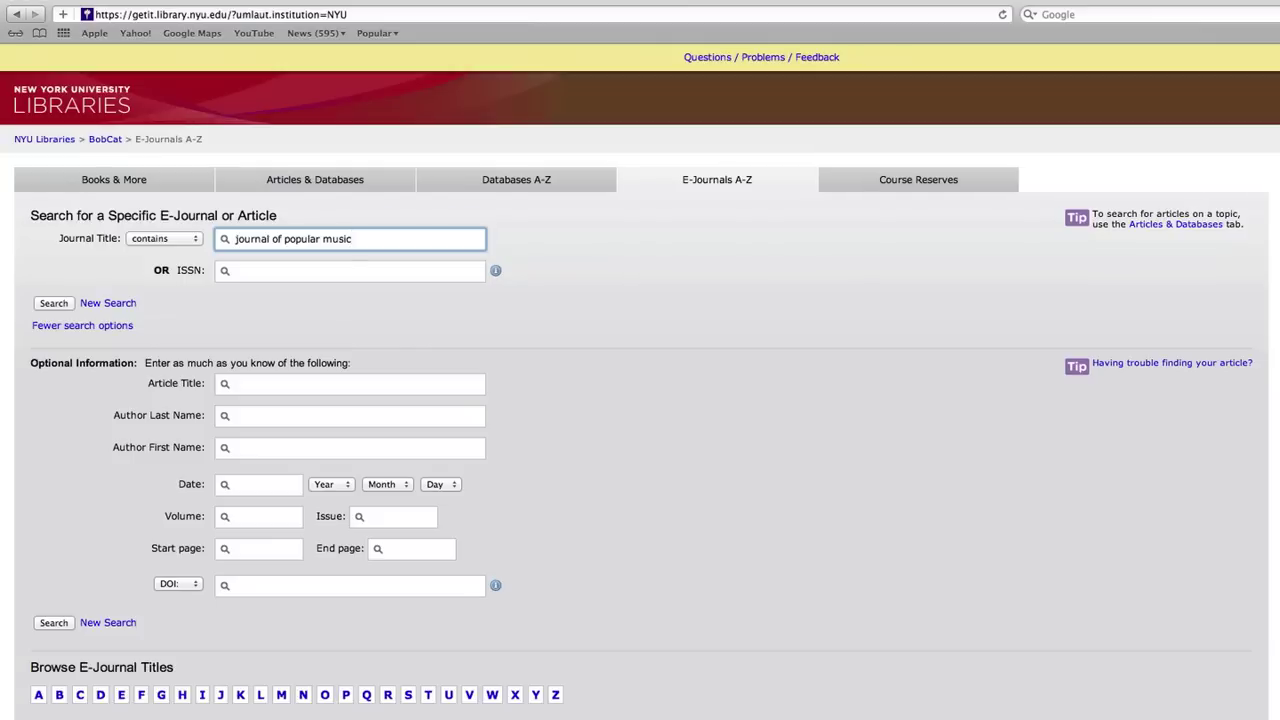
left_click(62, 304)
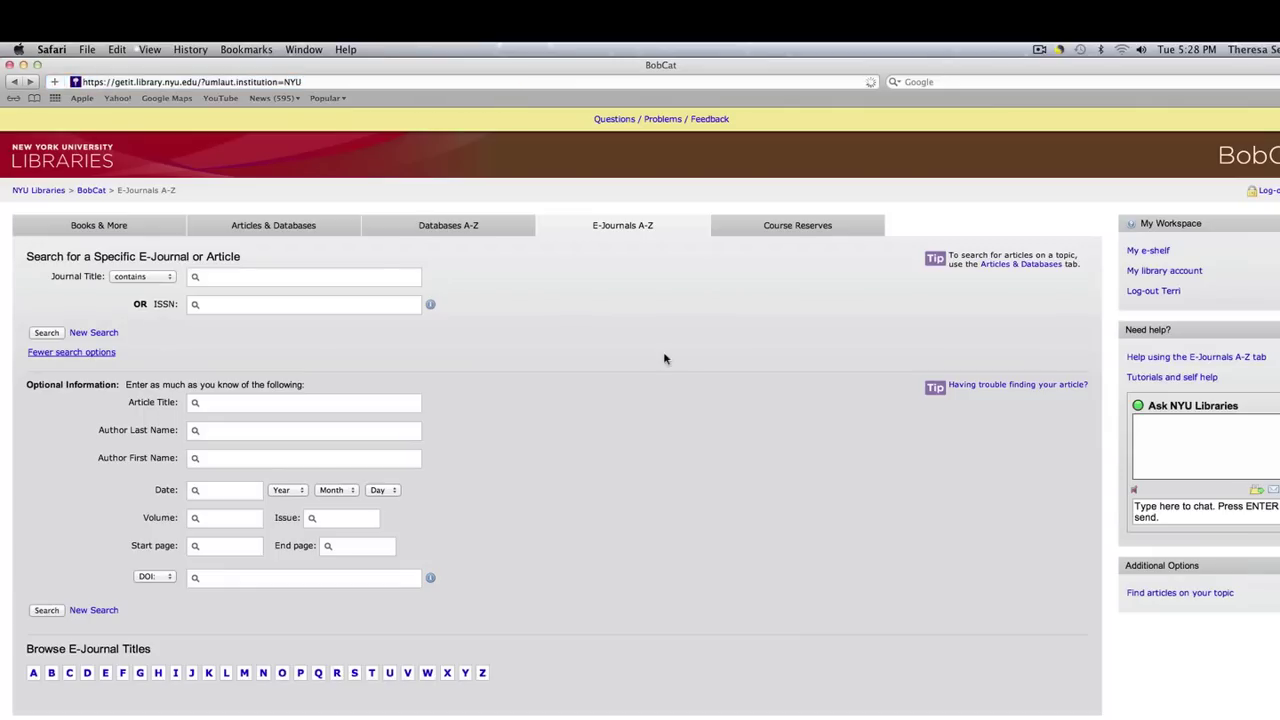
- Search for e-journal titles containing "popular music" and look through the matching journals
left_click(143, 277)
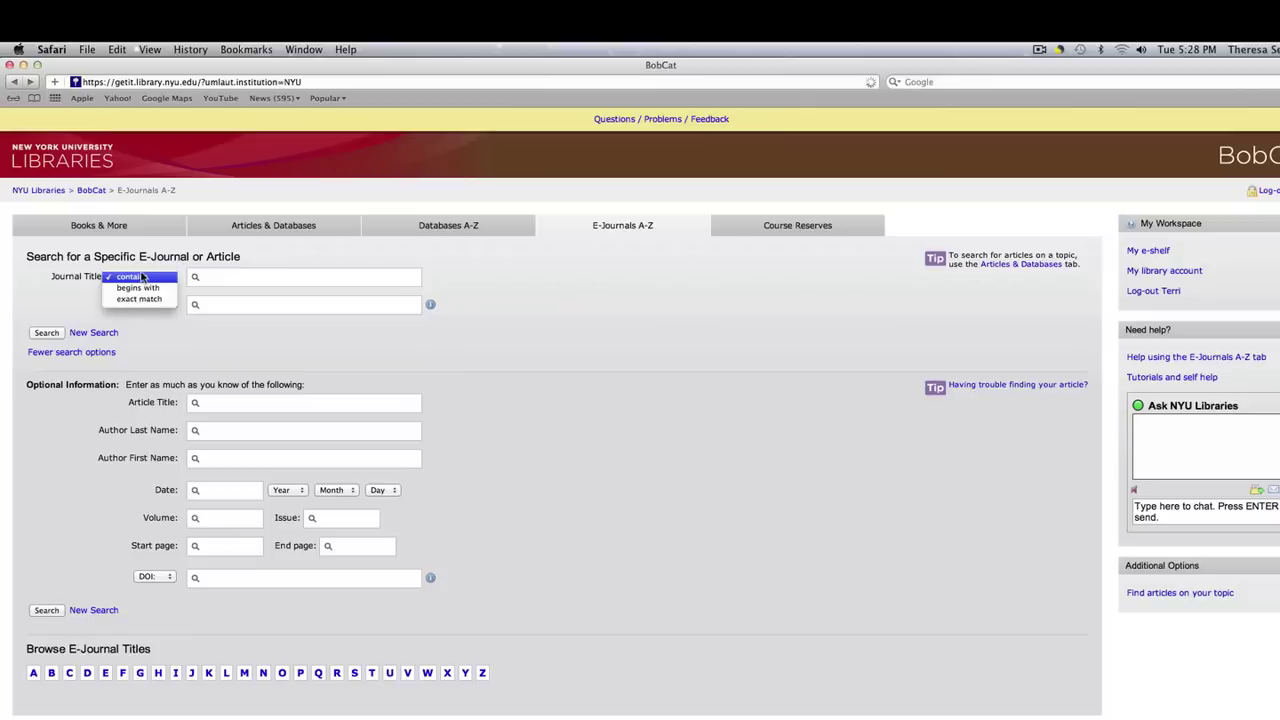
left_click(143, 277)
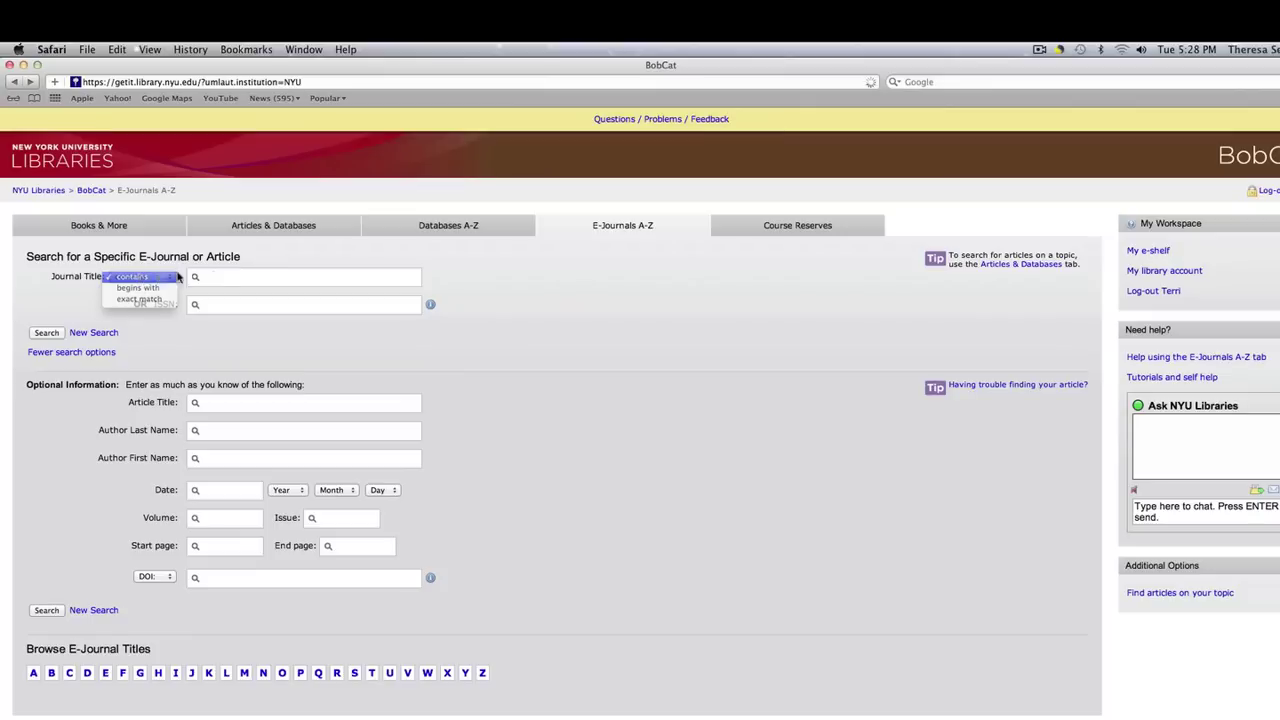
left_click(226, 277)
type("po")
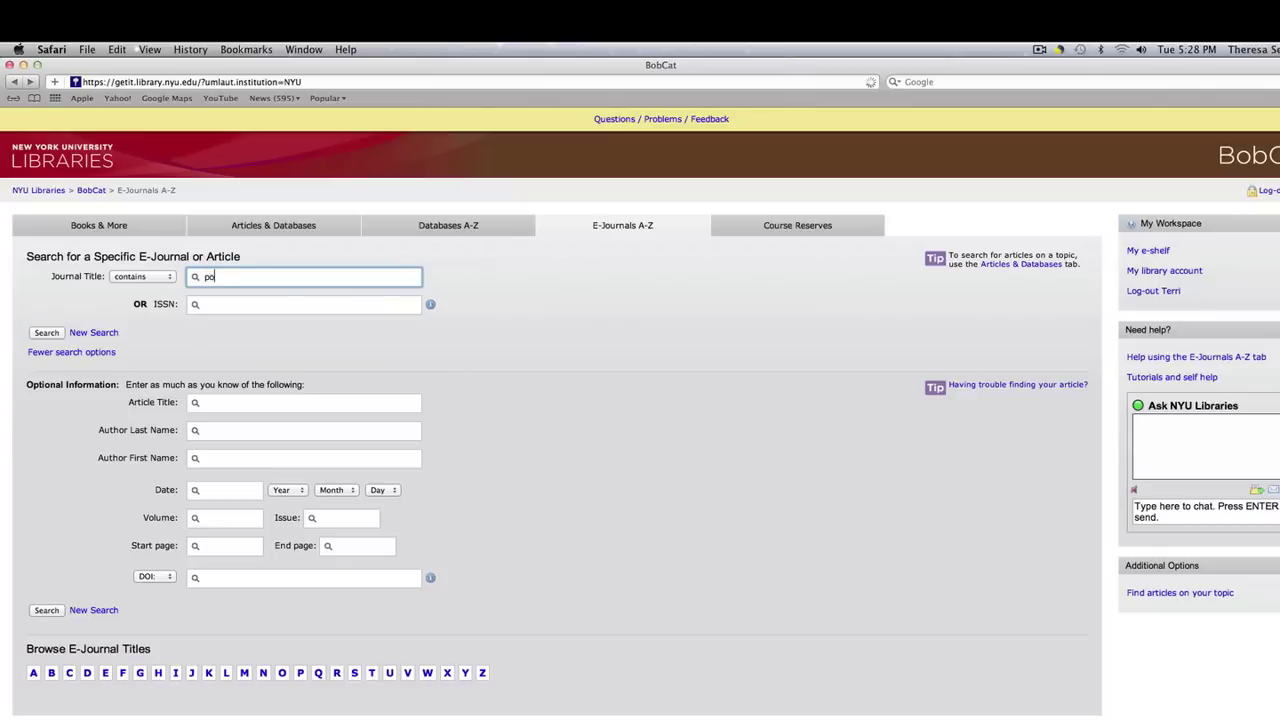
type("pular mus")
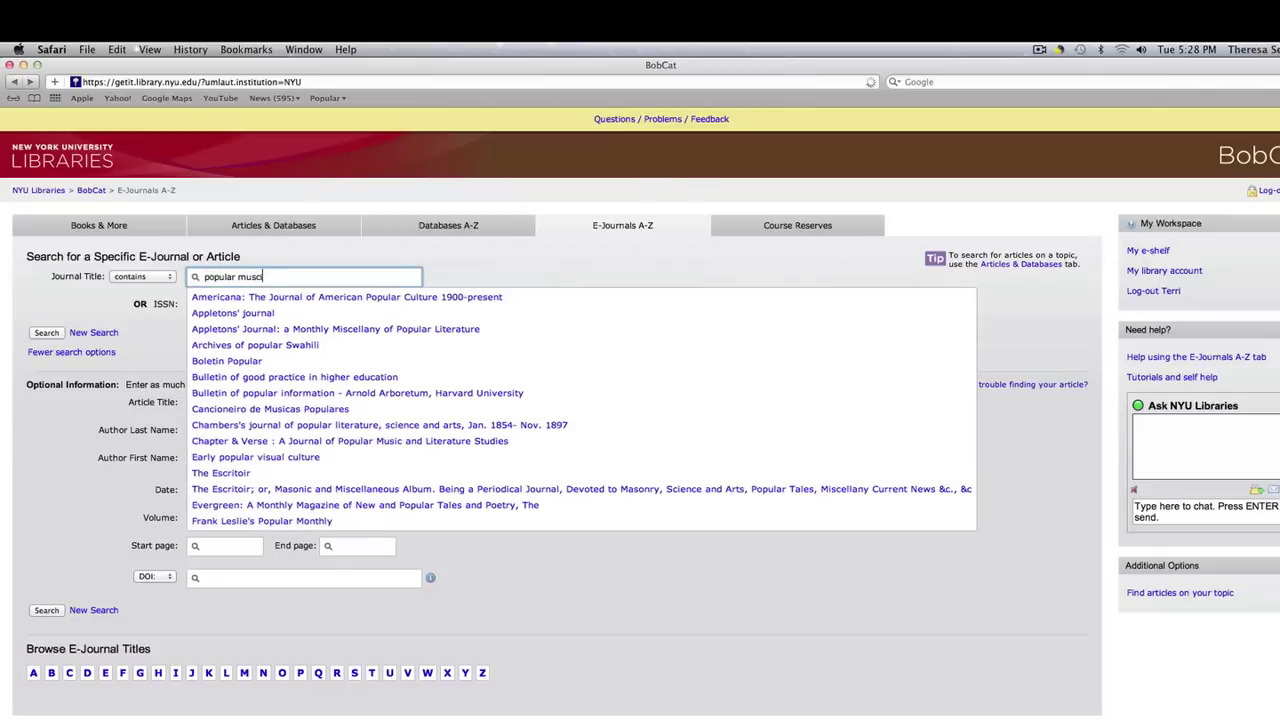
type("ic")
key("Return")
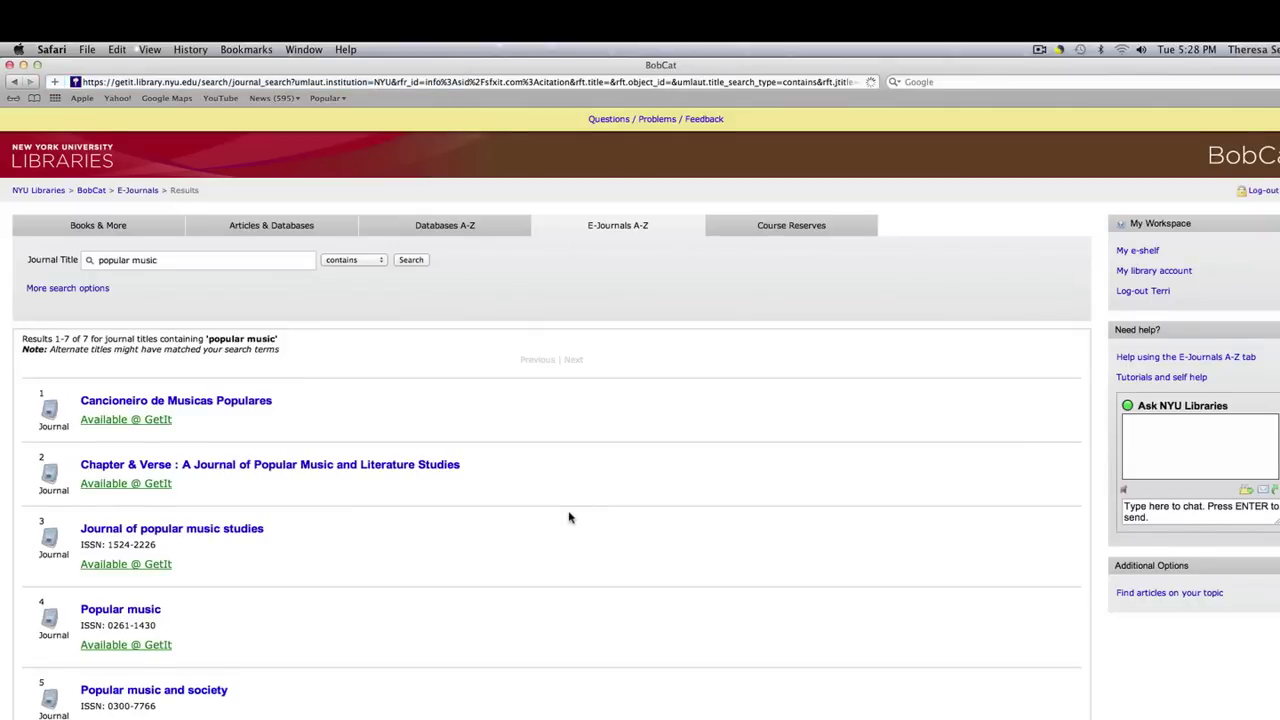
scroll(569, 517, "down", 2)
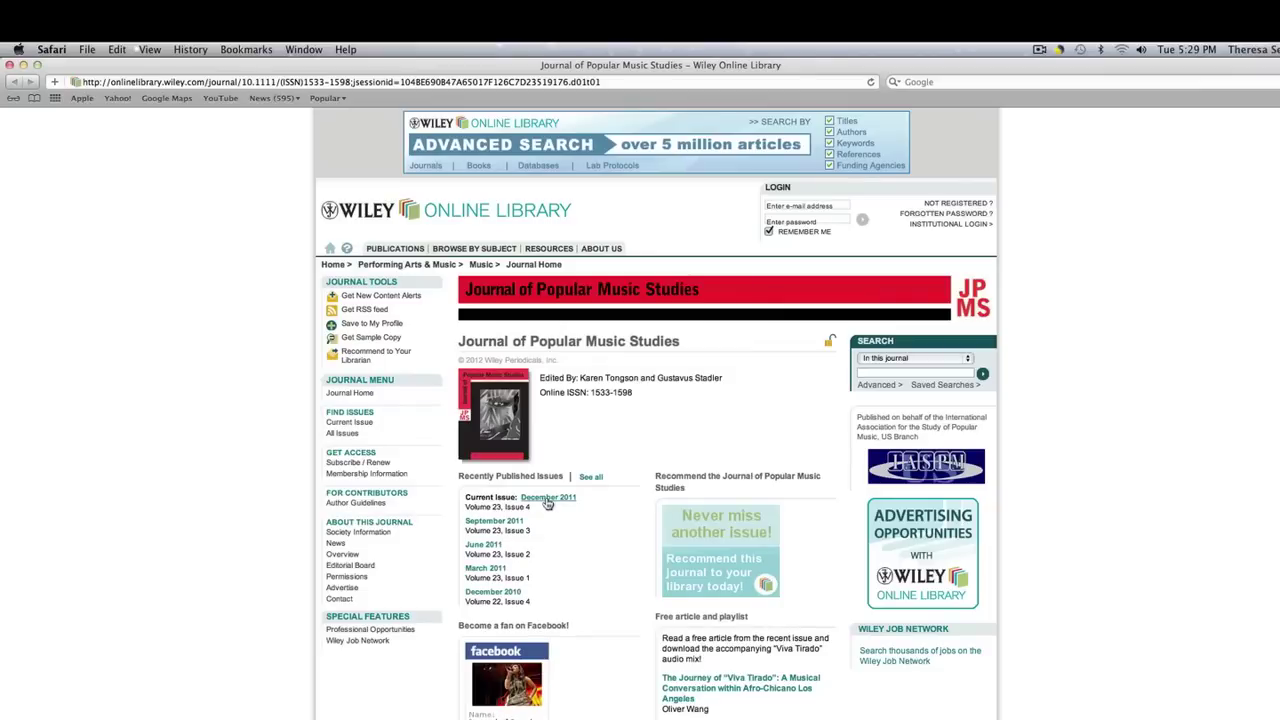
- Open the December 2011 issue of the Journal of Popular Music Studies and look through its list of articles
left_click(547, 499)
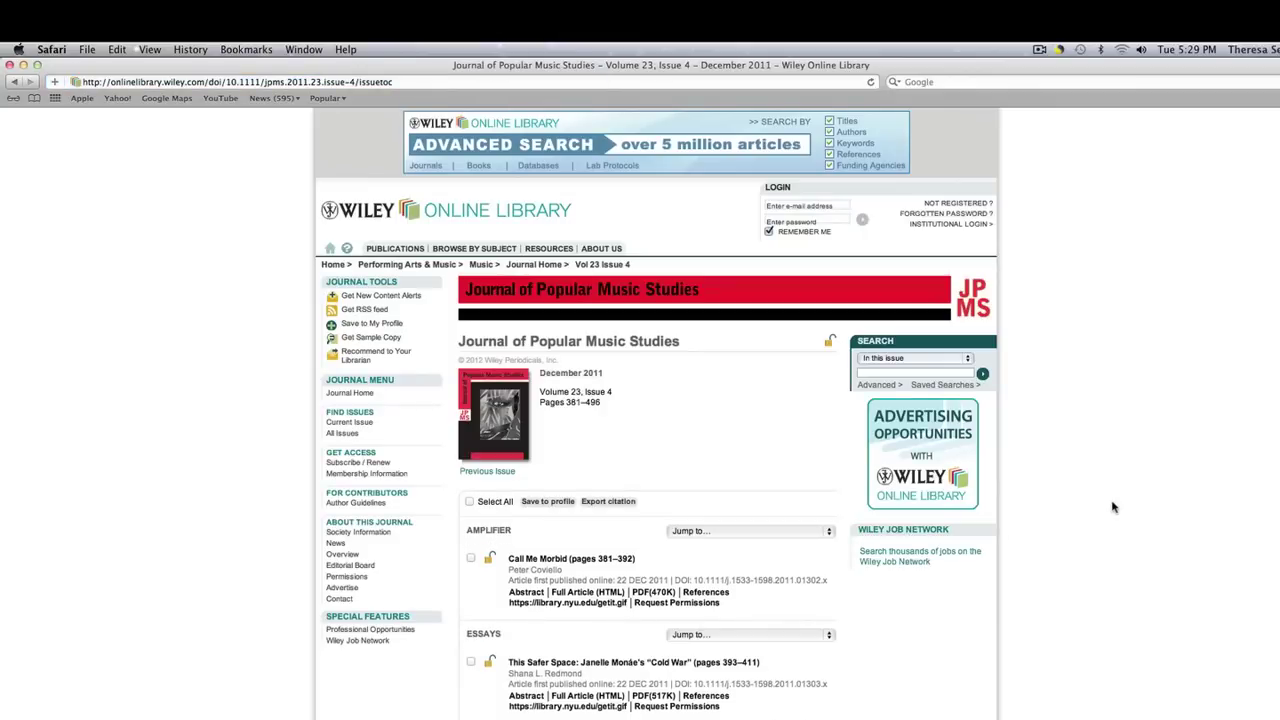
scroll(1113, 507, "down", 5)
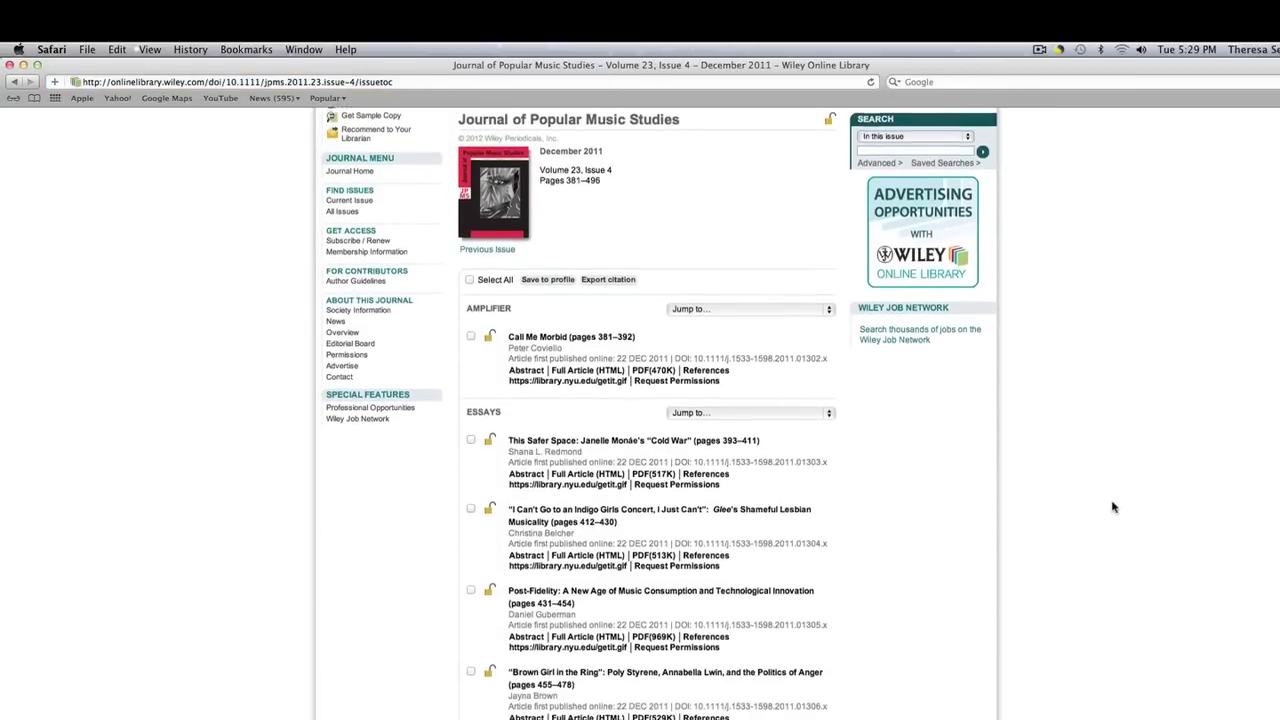
scroll(1113, 507, "down", 3)
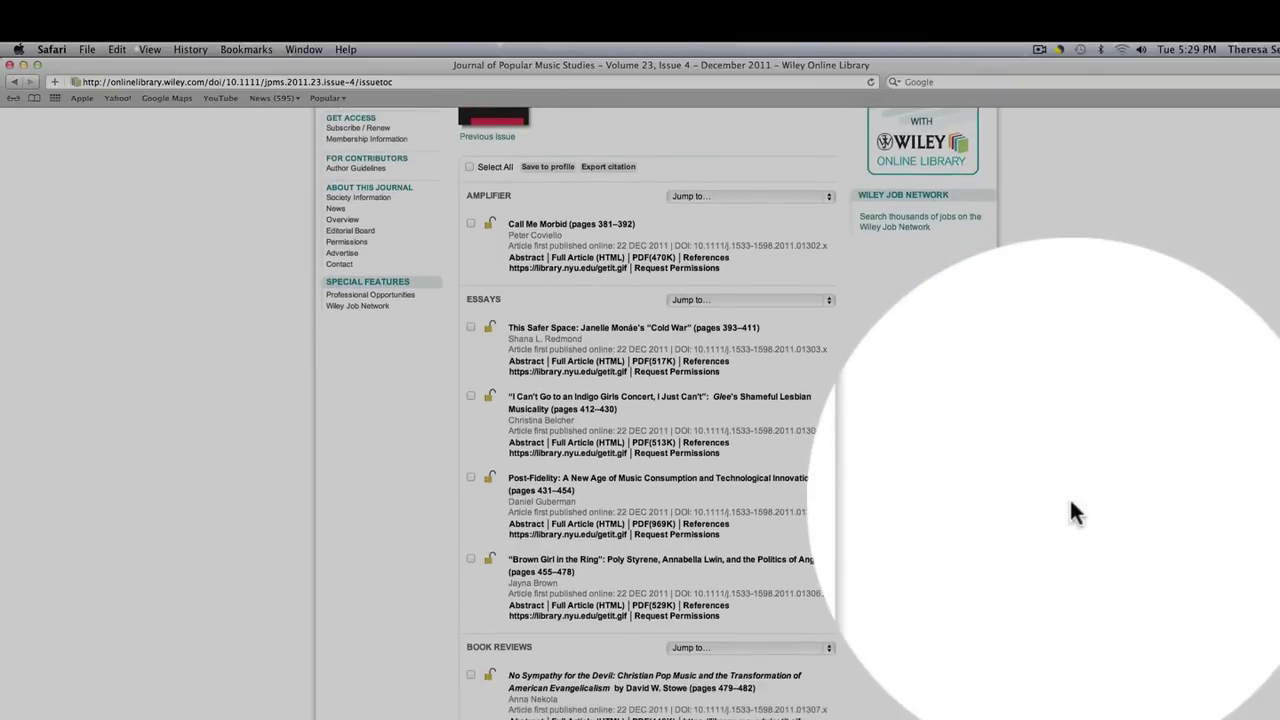
scroll(1069, 512, "down", 1)
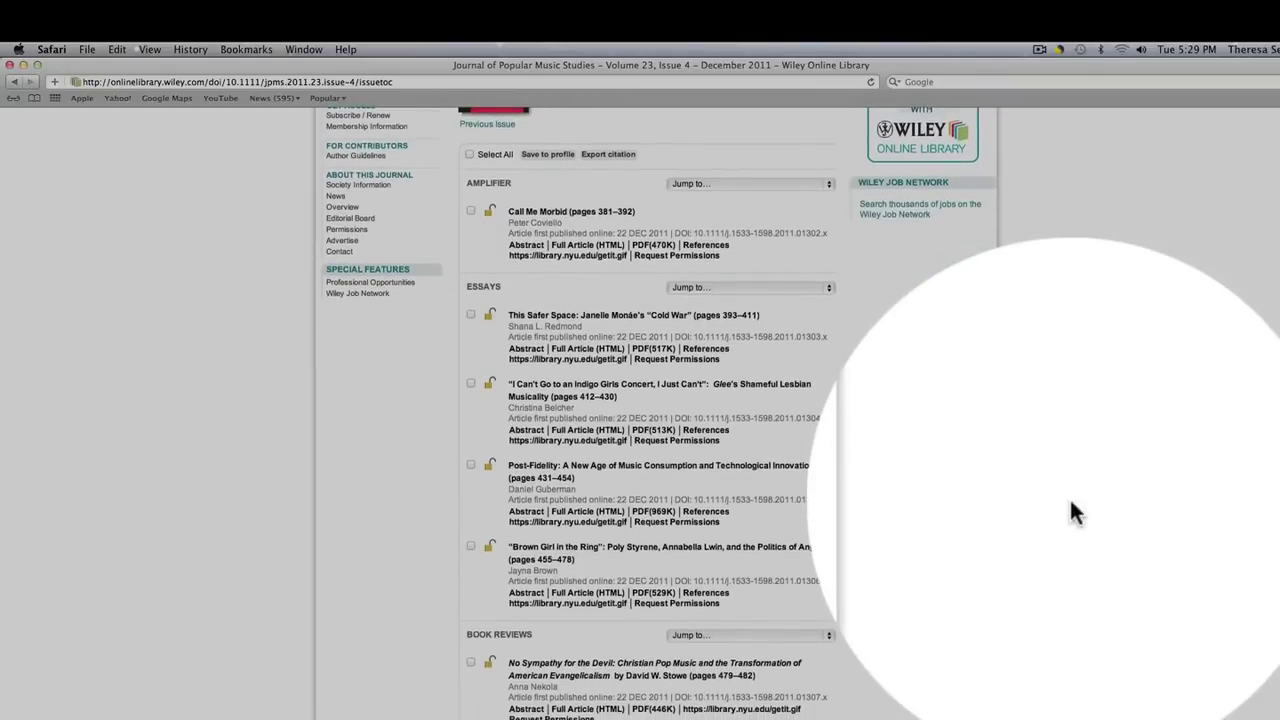
scroll(1112, 507, "down", 1)
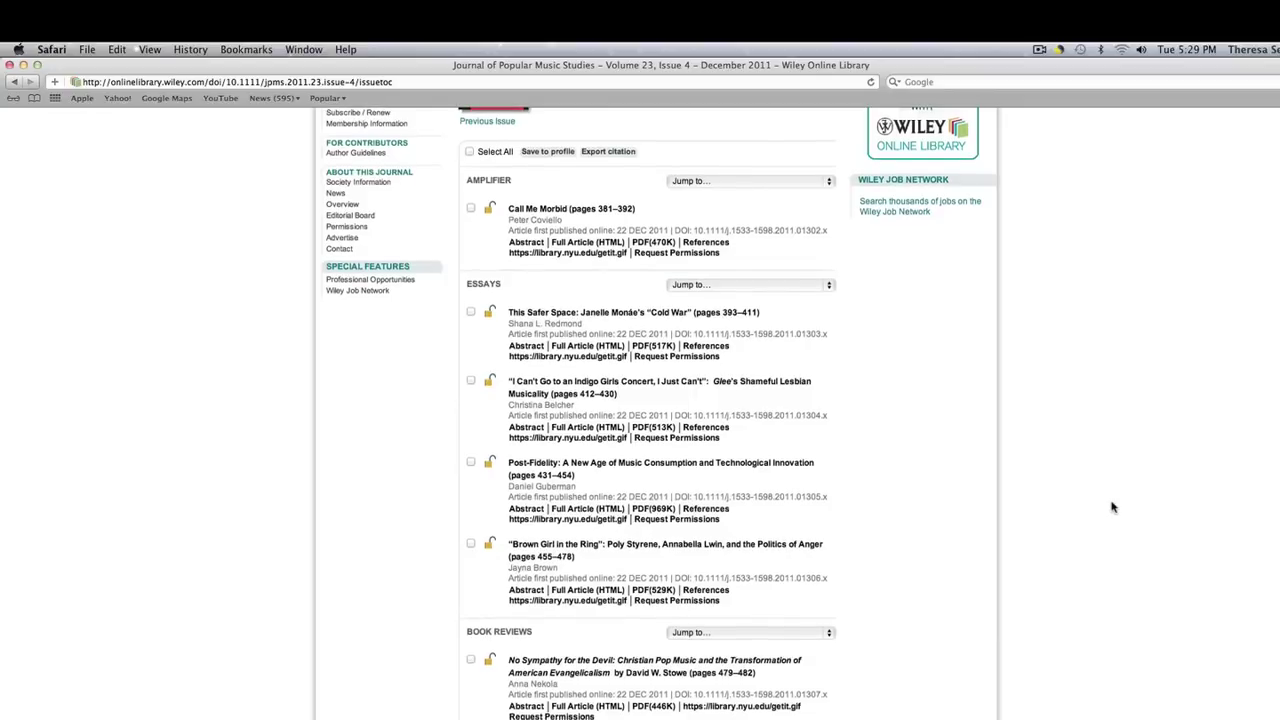
scroll(1112, 507, "down", 1)
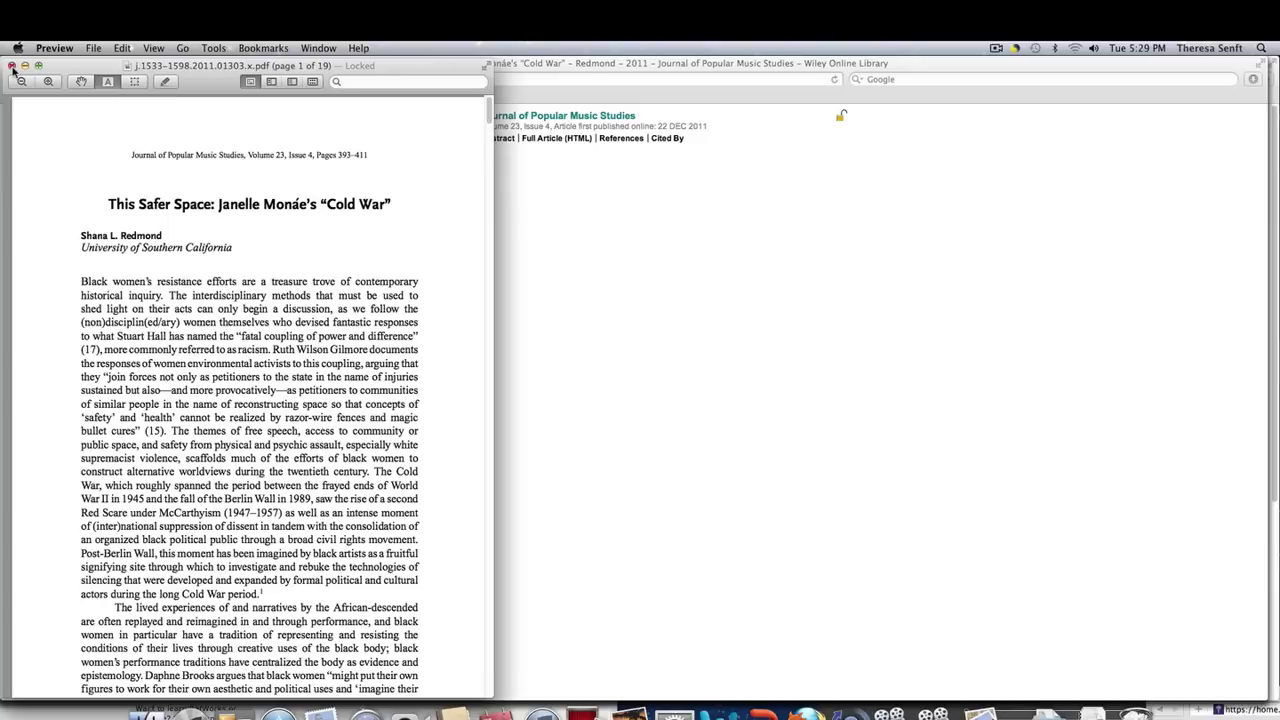
- Close the PDF of the Janelle Monáe "Cold War" article and look through the journal's home page
left_click(11, 65)
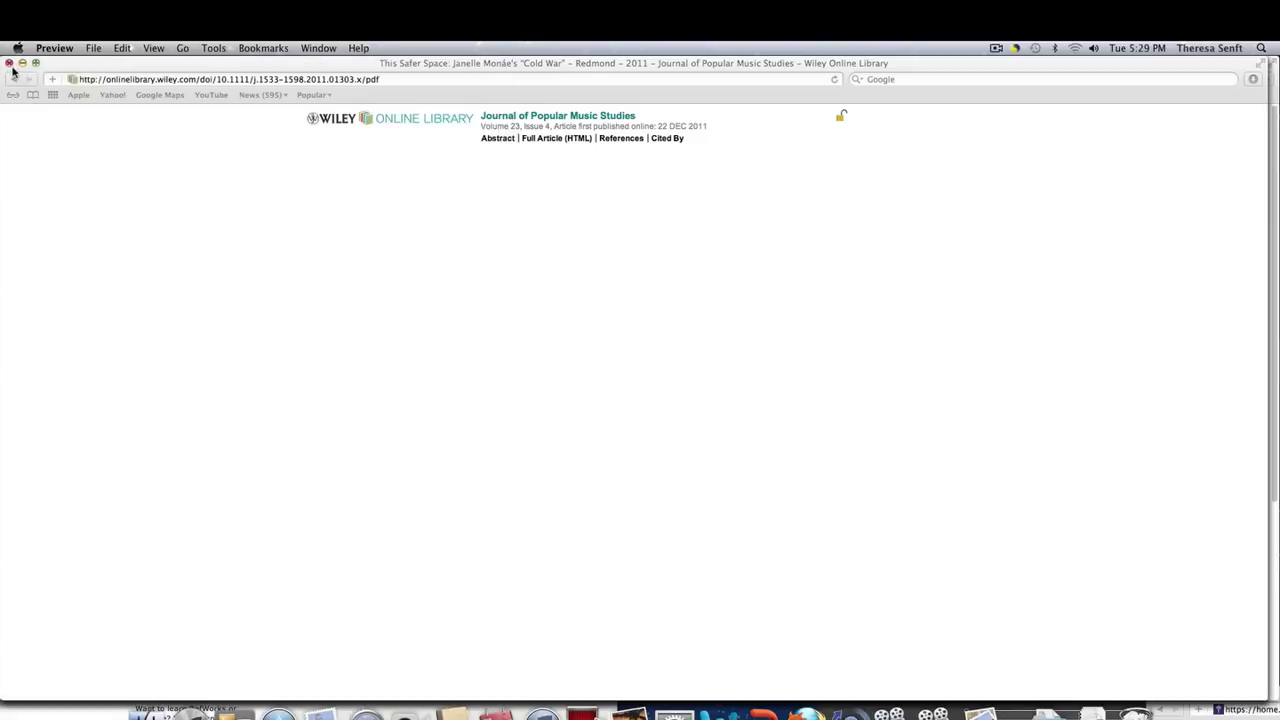
double_click(123, 65)
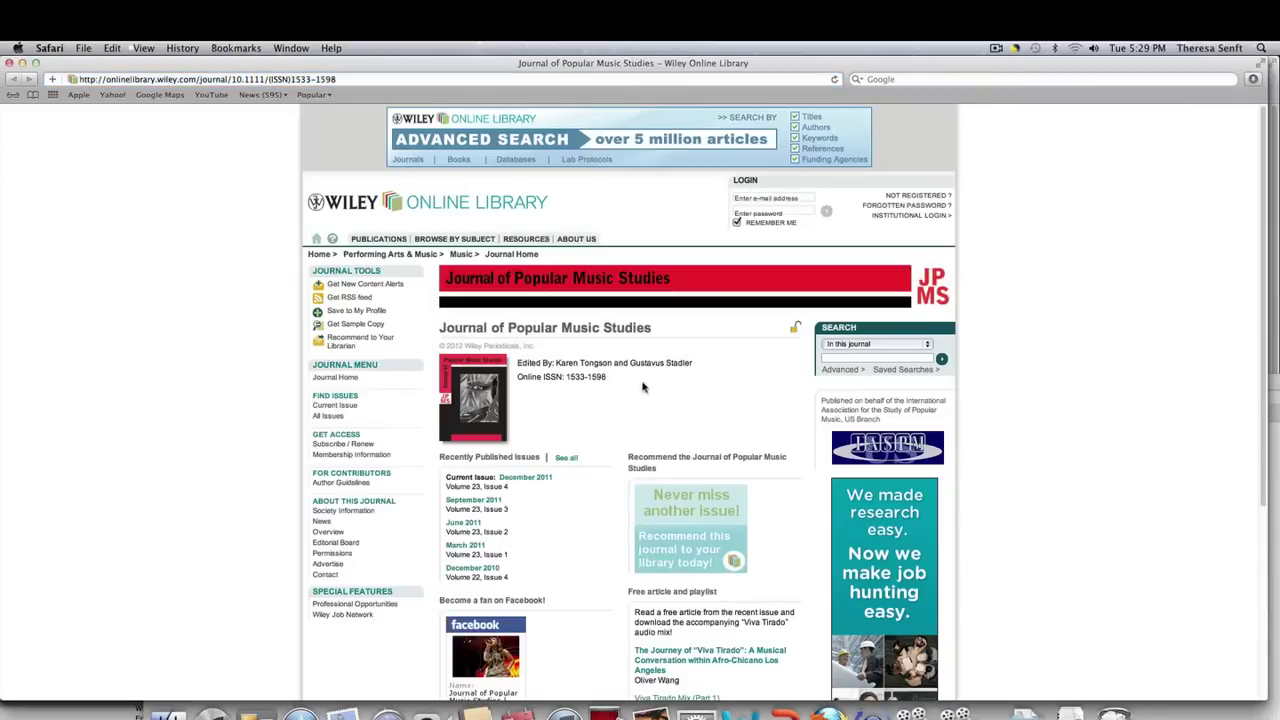
scroll(680, 410, "down", 3)
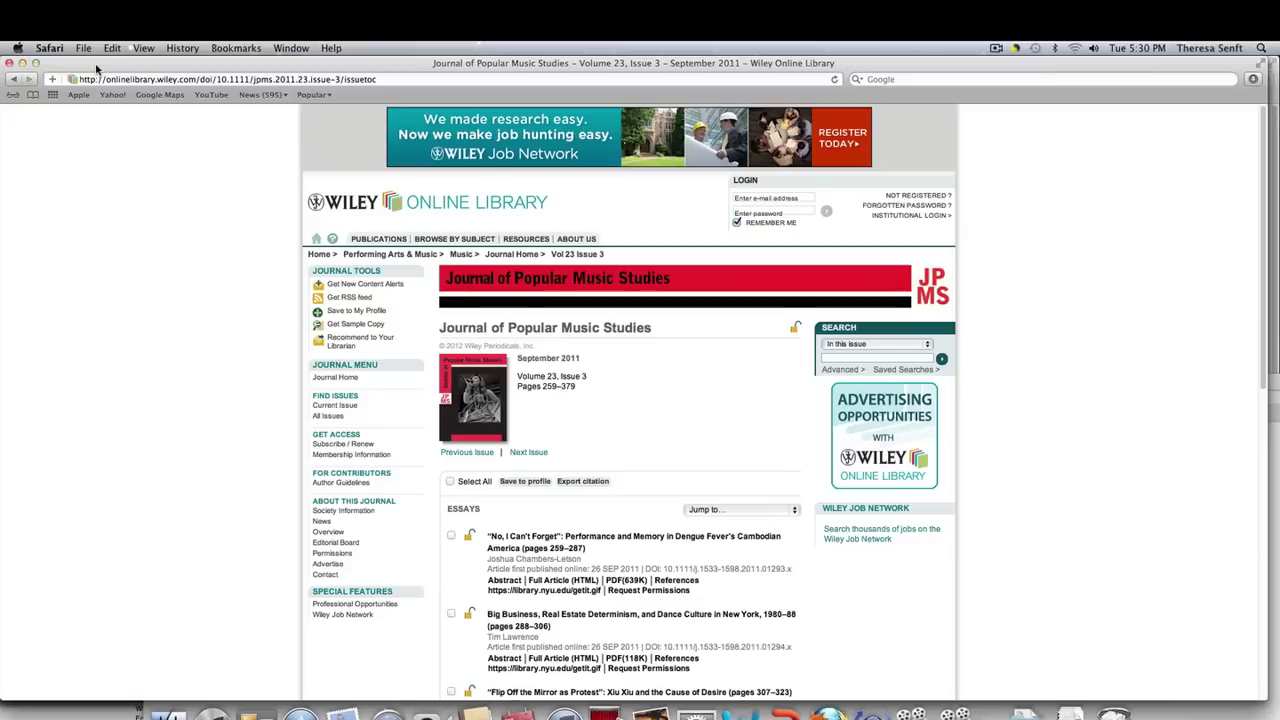
- Leave the September 2011 issue and the e-journal results, return to the NYUHome Research page and close the leftover article window
left_click(12, 79)
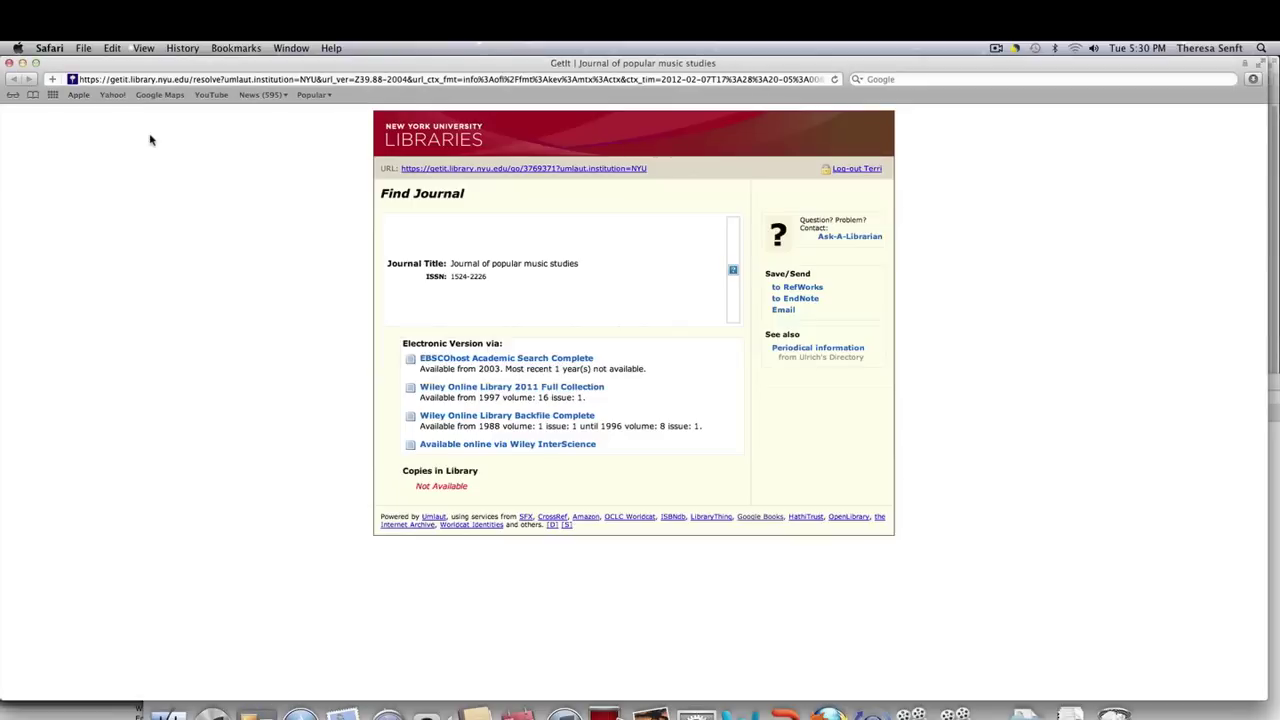
left_click(12, 78)
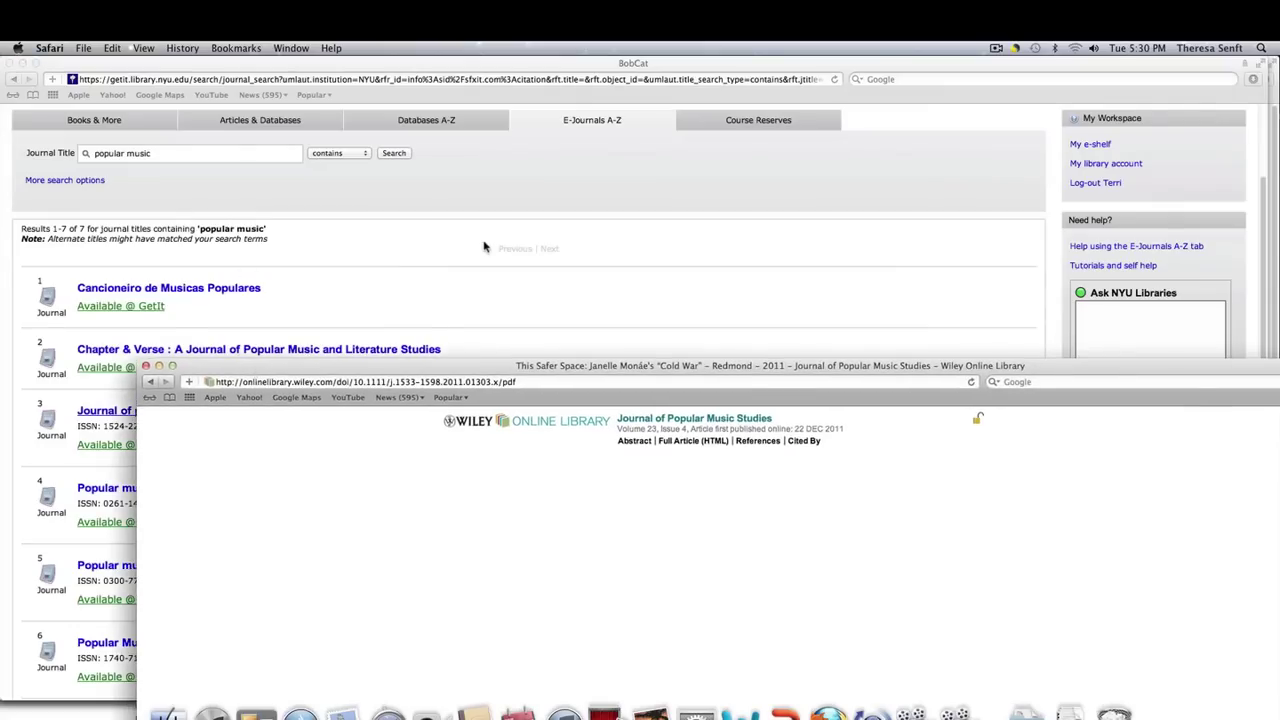
left_click(500, 245)
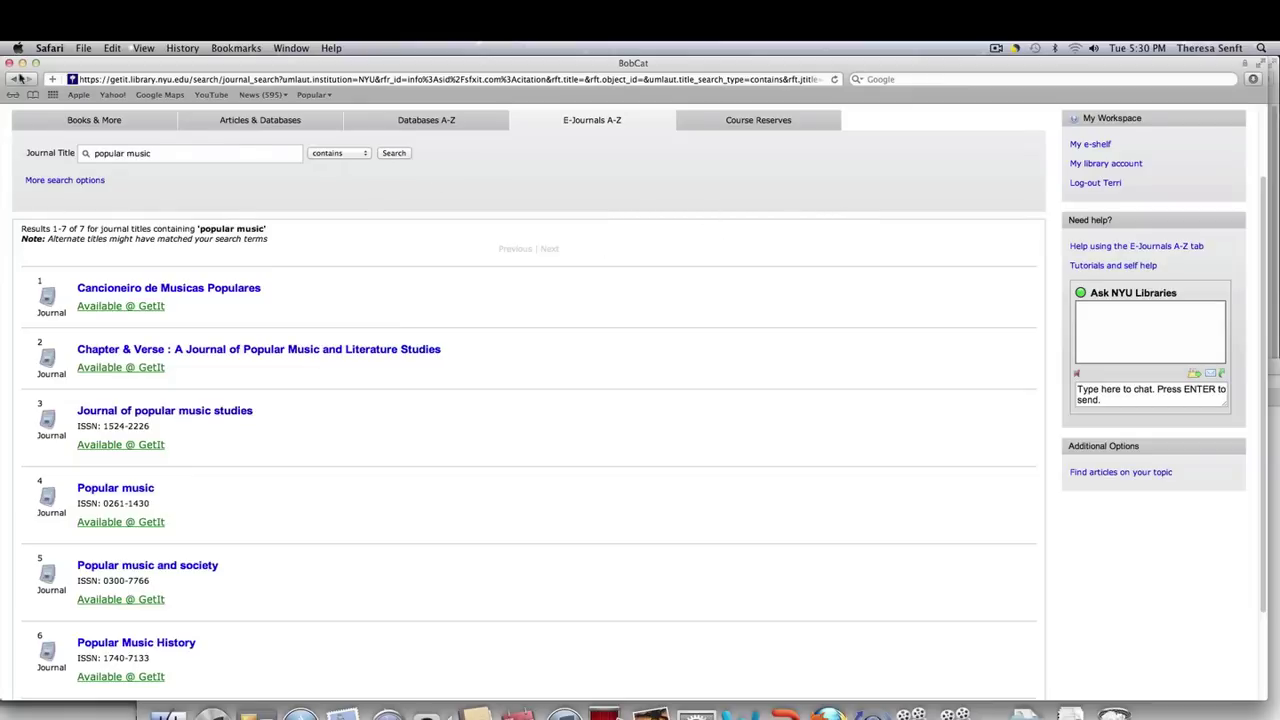
left_click_drag(16, 80, 592, 234)
left_click(587, 222)
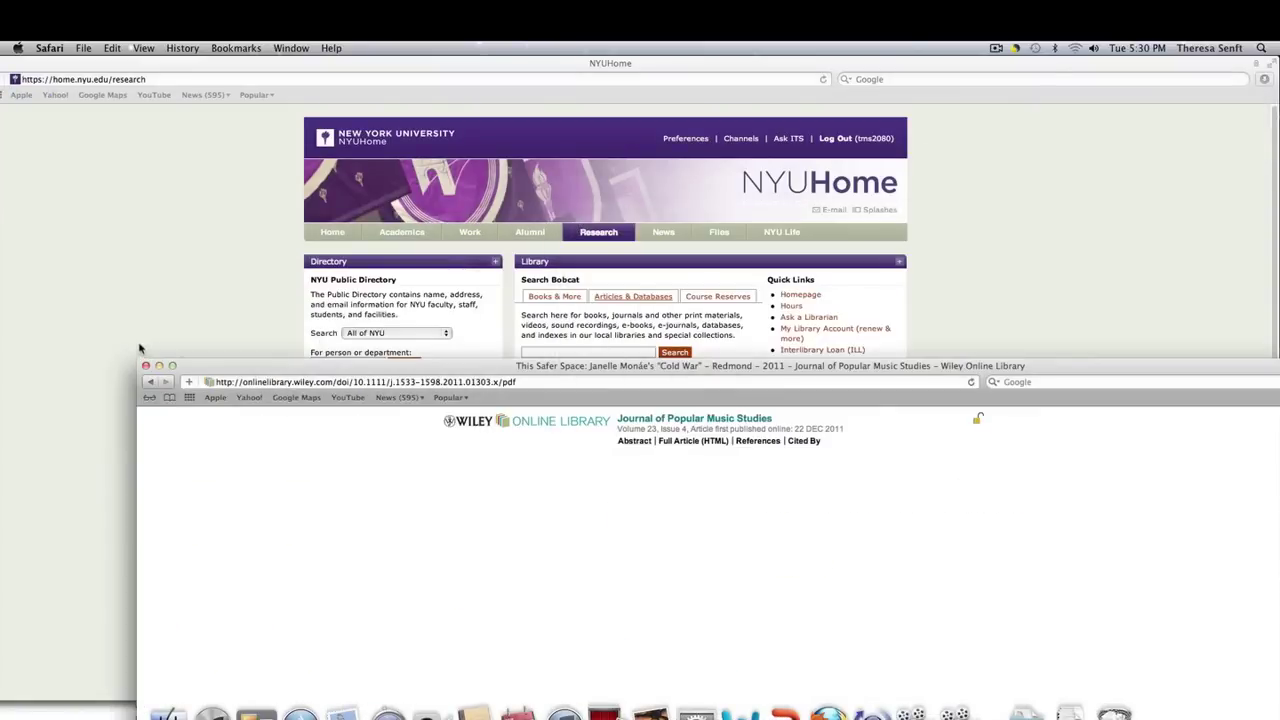
left_click(145, 366)
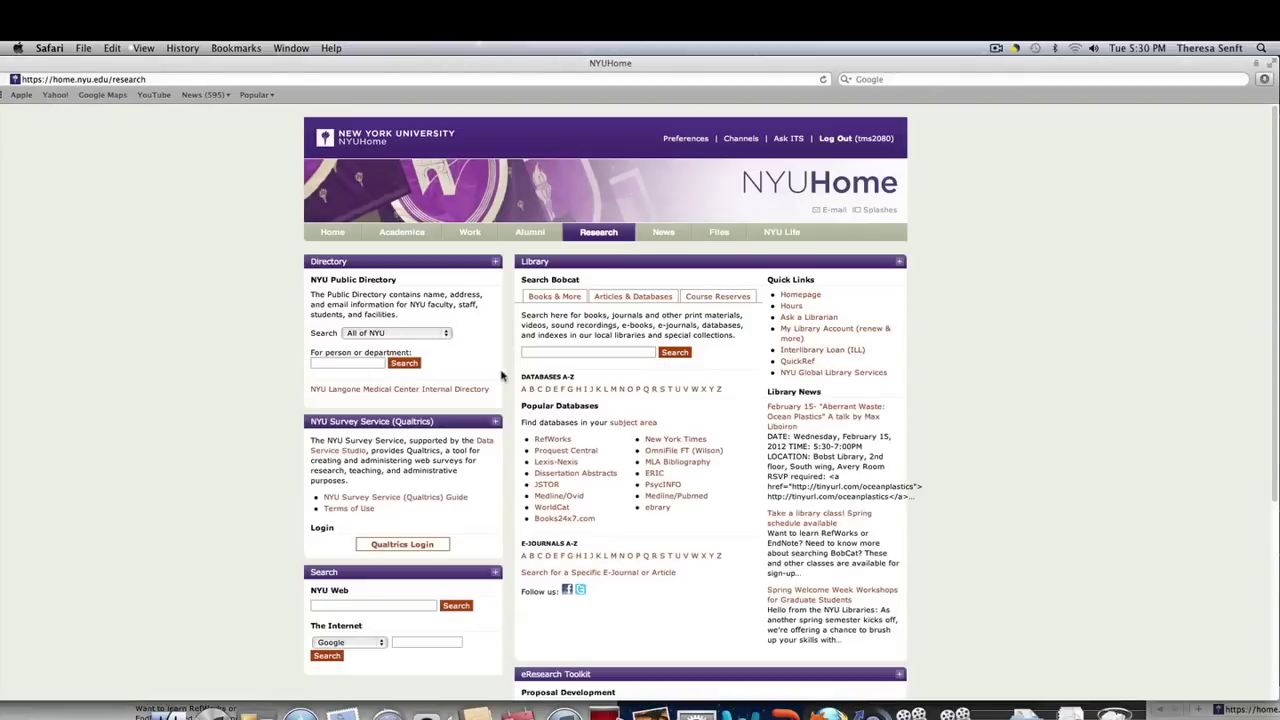
- Open BobCat's E-Journals A-Z search and look for journal titles containing "new media and society"
left_click(540, 352)
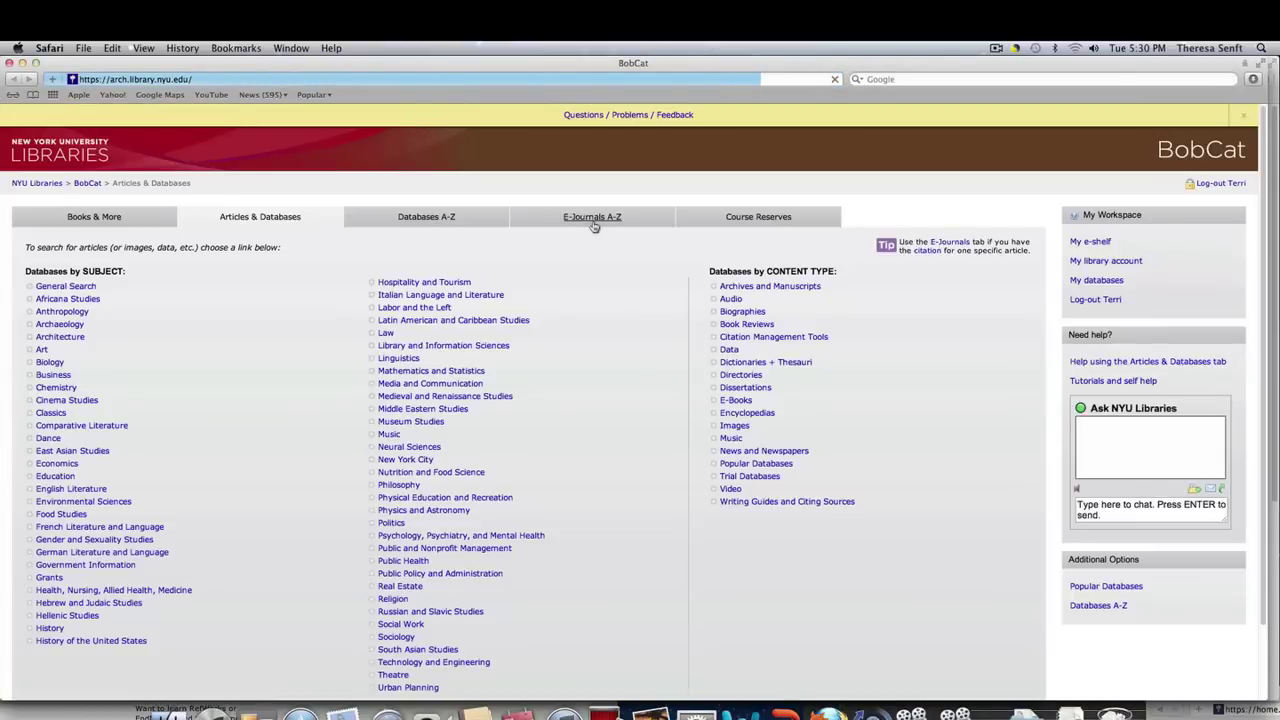
left_click(594, 224)
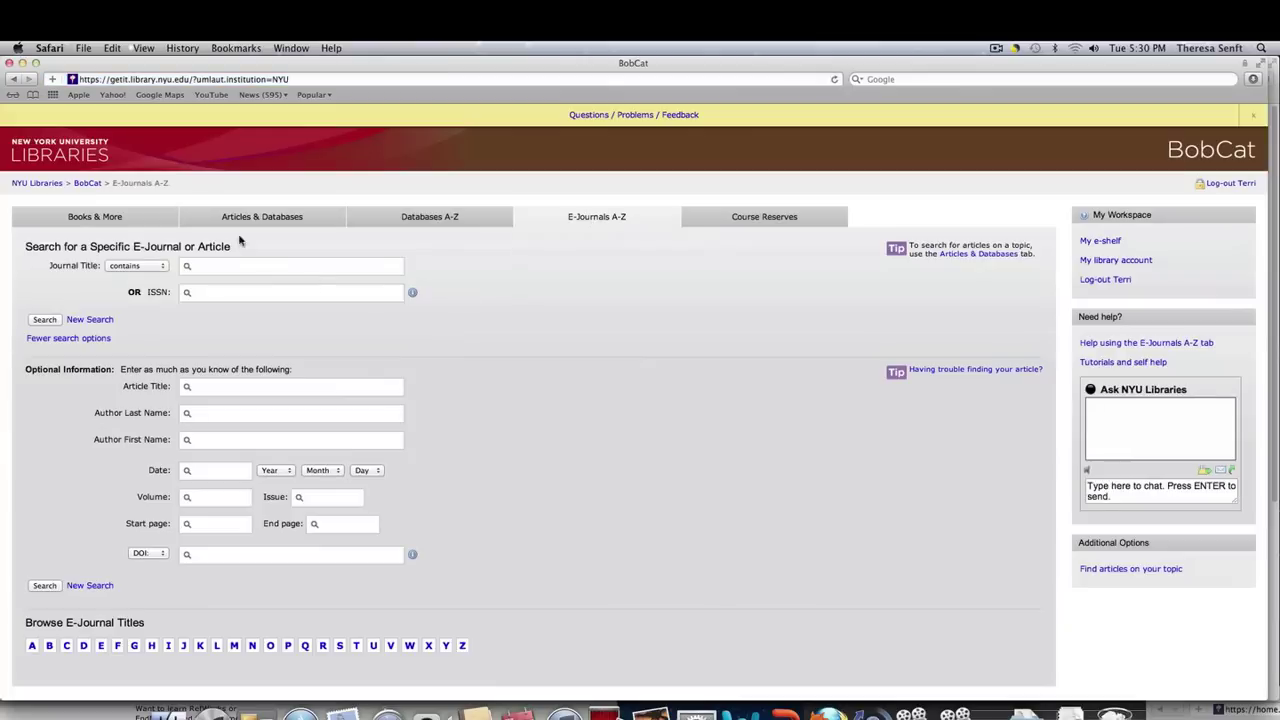
left_click(233, 265)
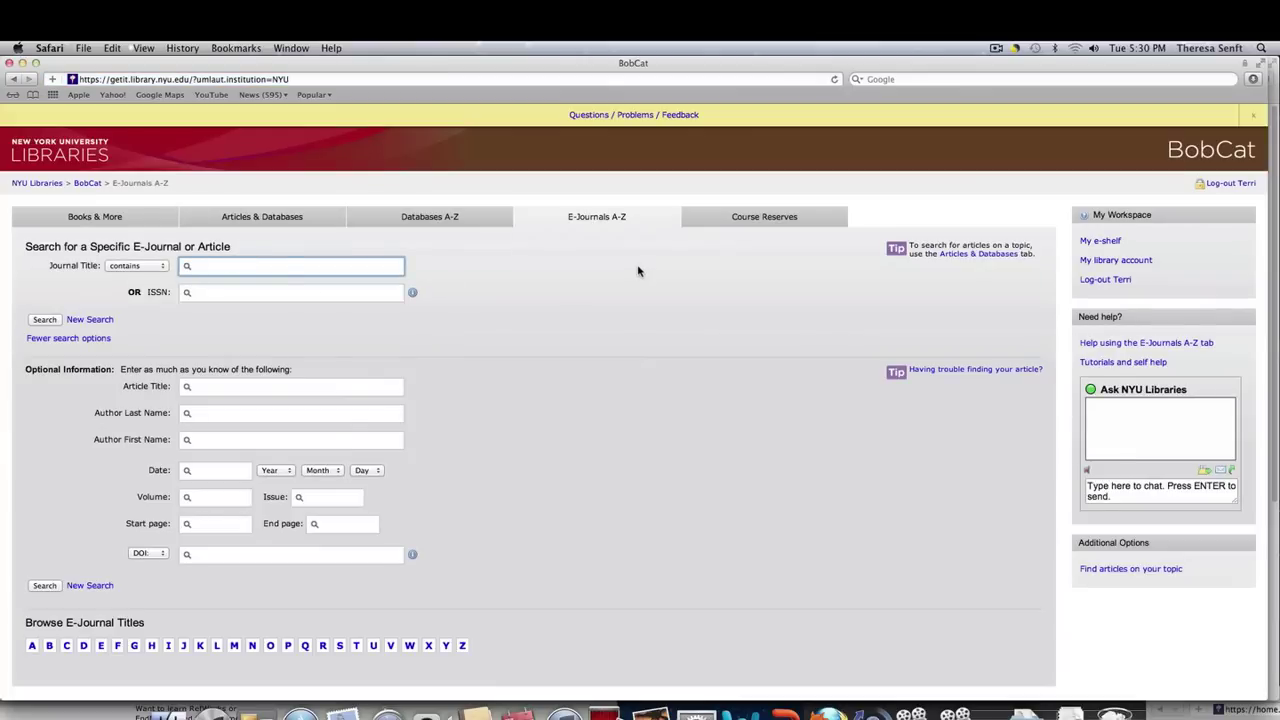
type("new media and so")
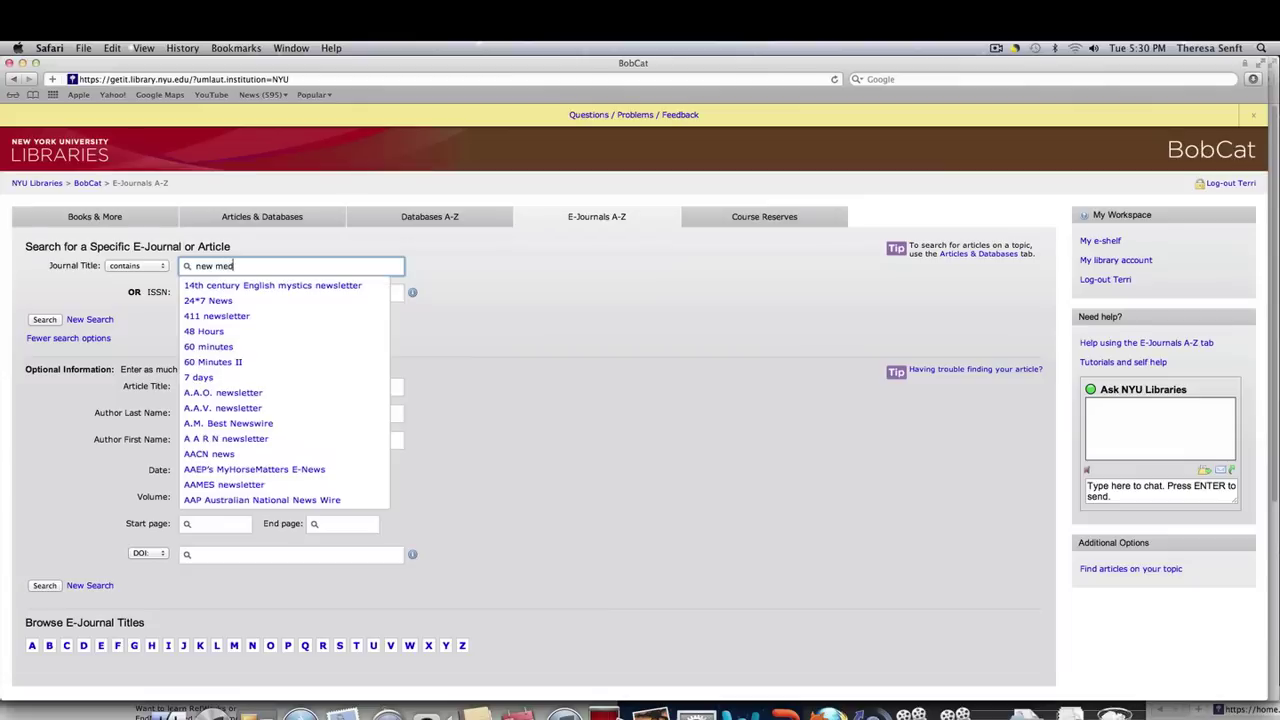
type("ciety")
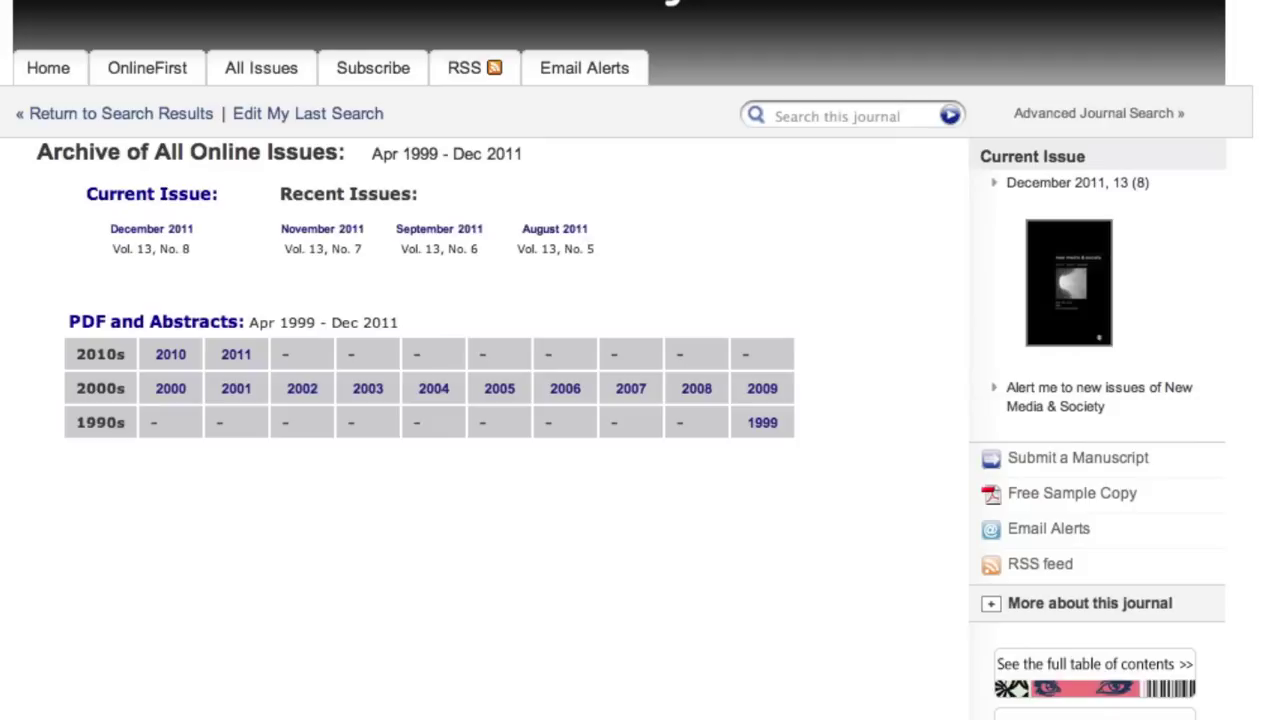
- Open the December 2011 issue of New Media & Society and highlight the citation details of the "Knowledge acquisition gaps" article
left_click(149, 240)
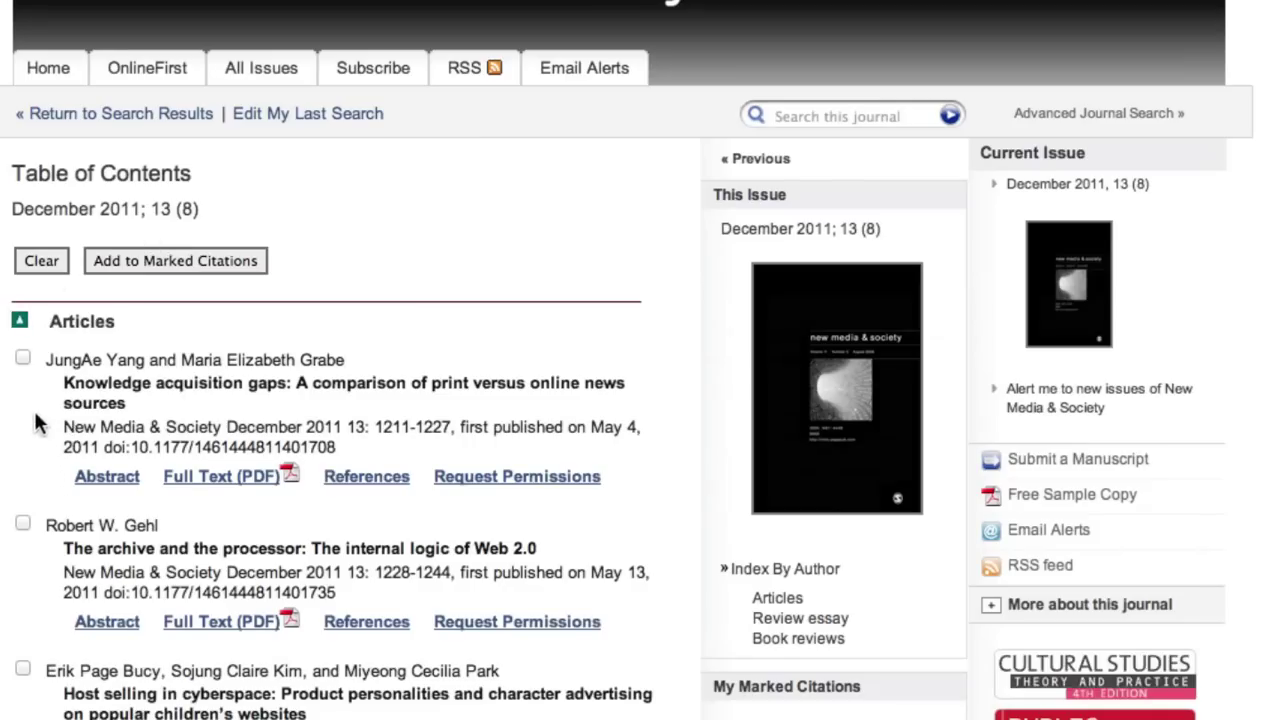
mouse_move(48, 432)
left_click_drag(56, 422, 363, 444)
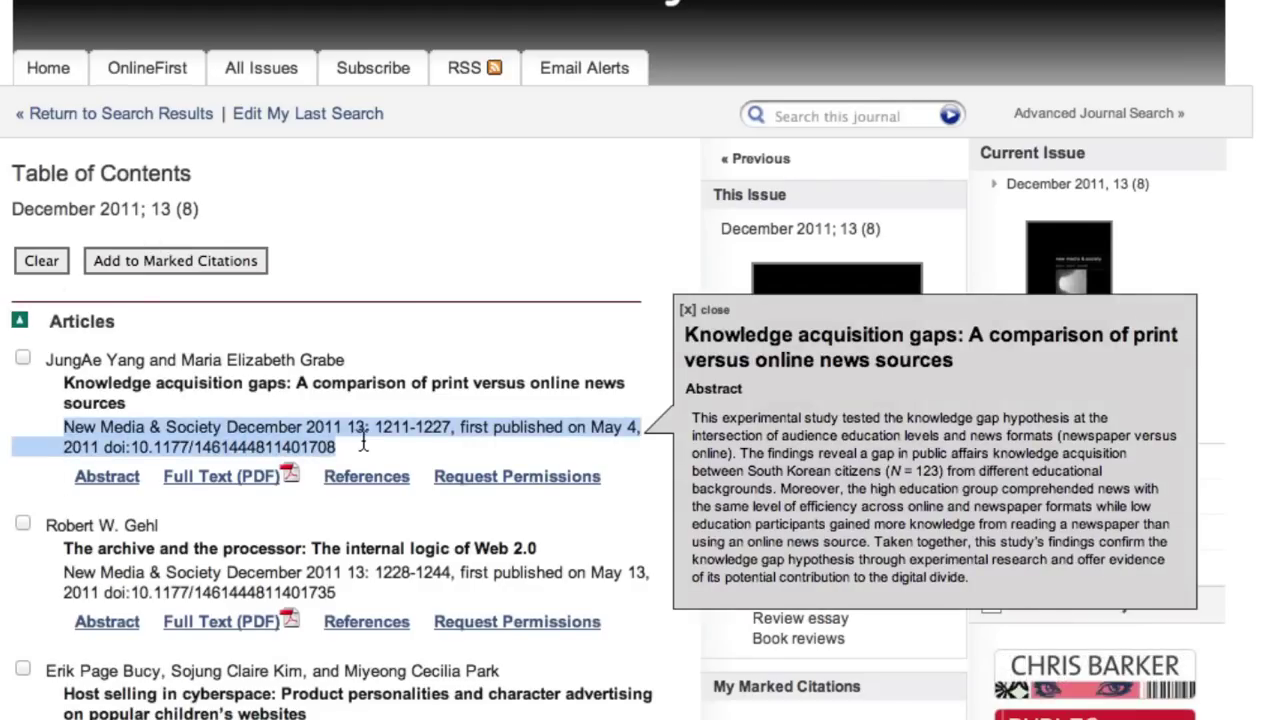